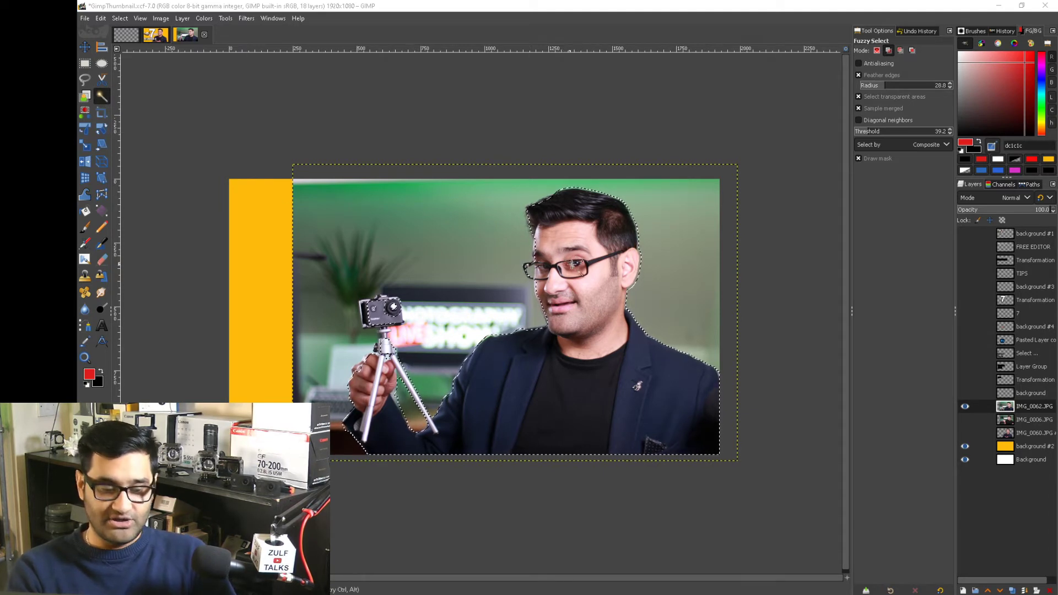
Set the Fuzzy Select feather radius to 4.1 with edge feathering enabled.
scroll(591, 268, "up", 3)
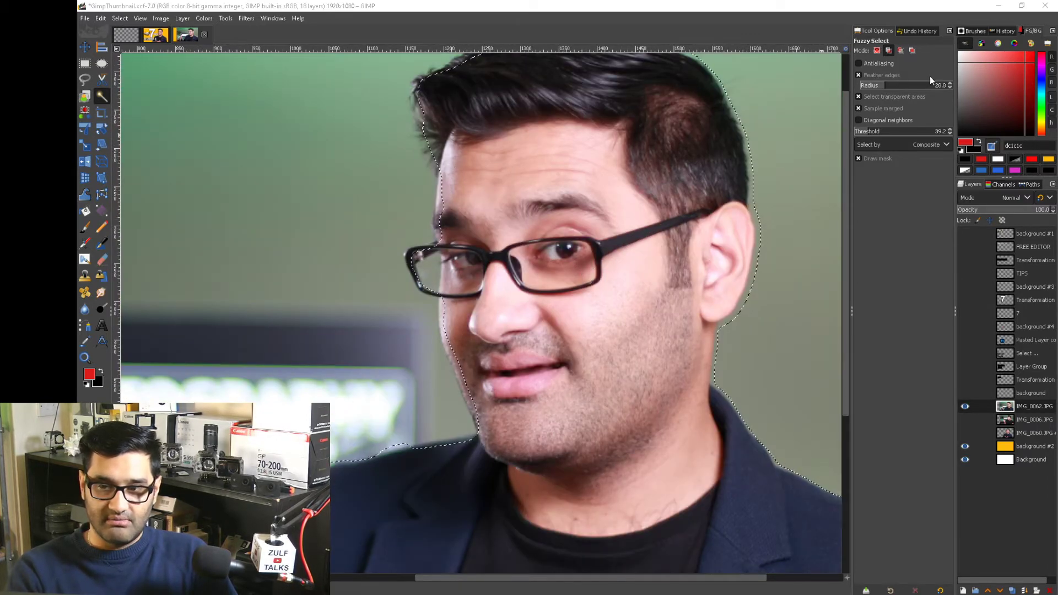
left_click(888, 51)
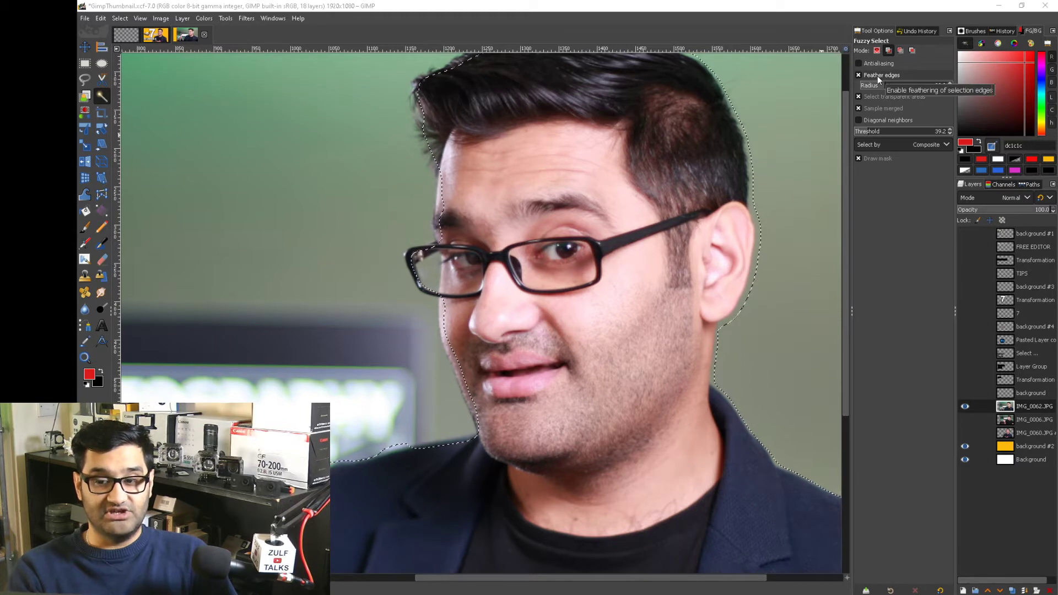
left_click(859, 75)
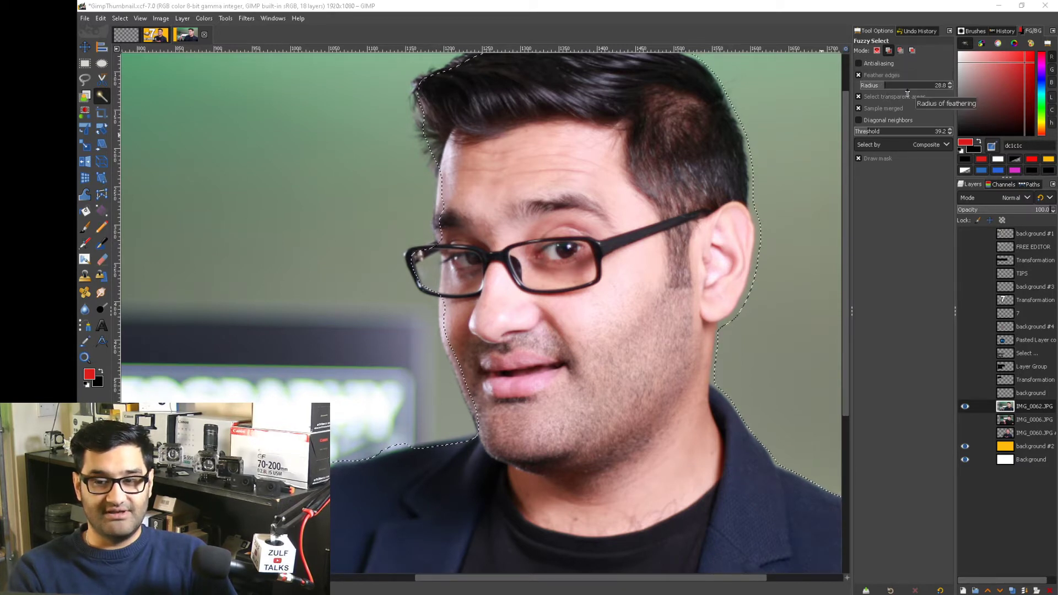
left_click(883, 91)
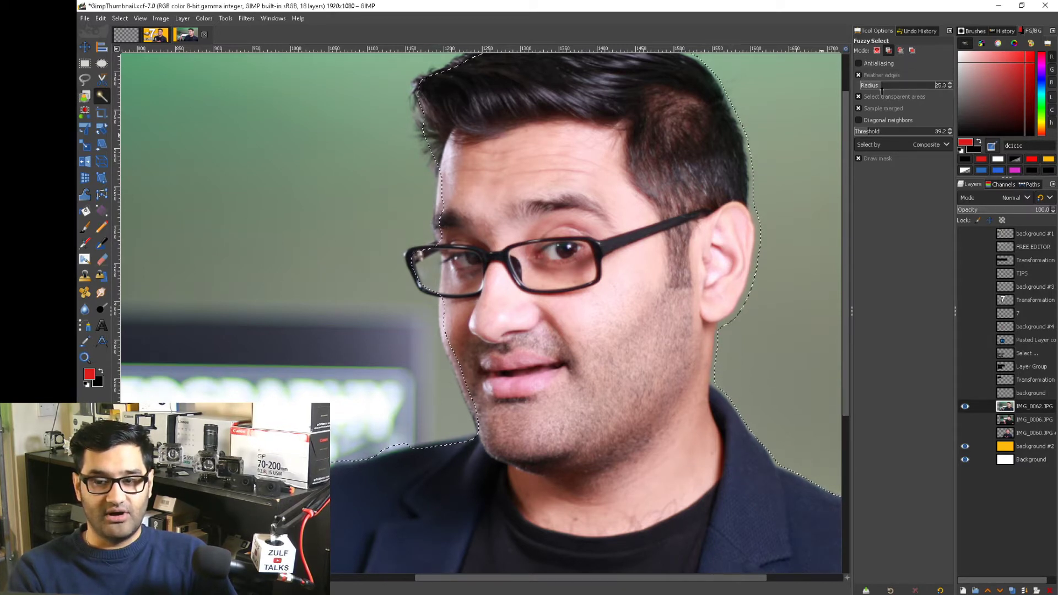
left_click_drag(882, 92, 869, 92)
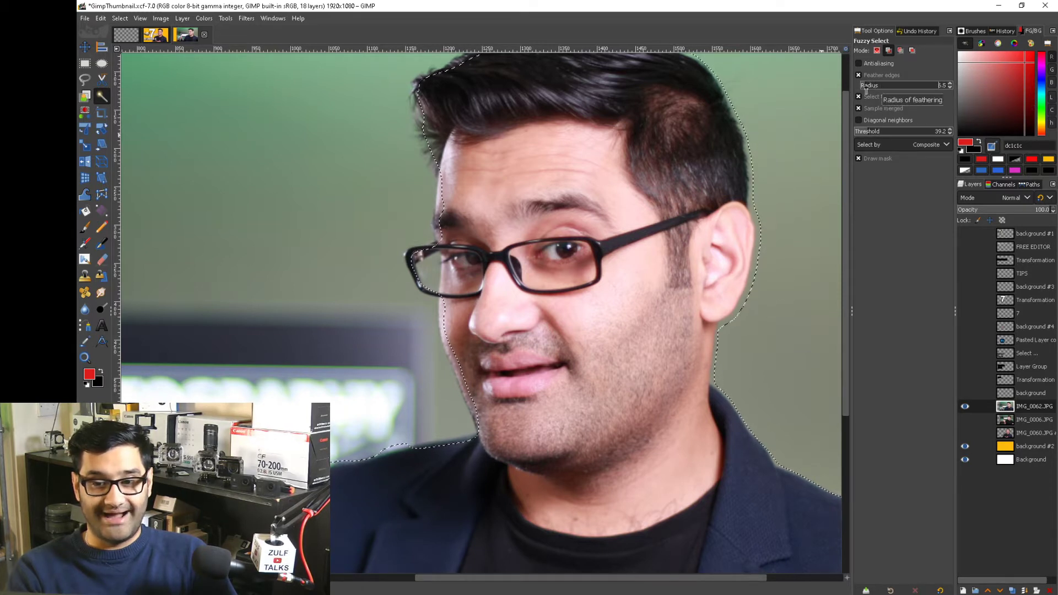
mouse_move(875, 89)
left_mouse_down()
mouse_move(907, 86)
mouse_move(869, 94)
left_mouse_up()
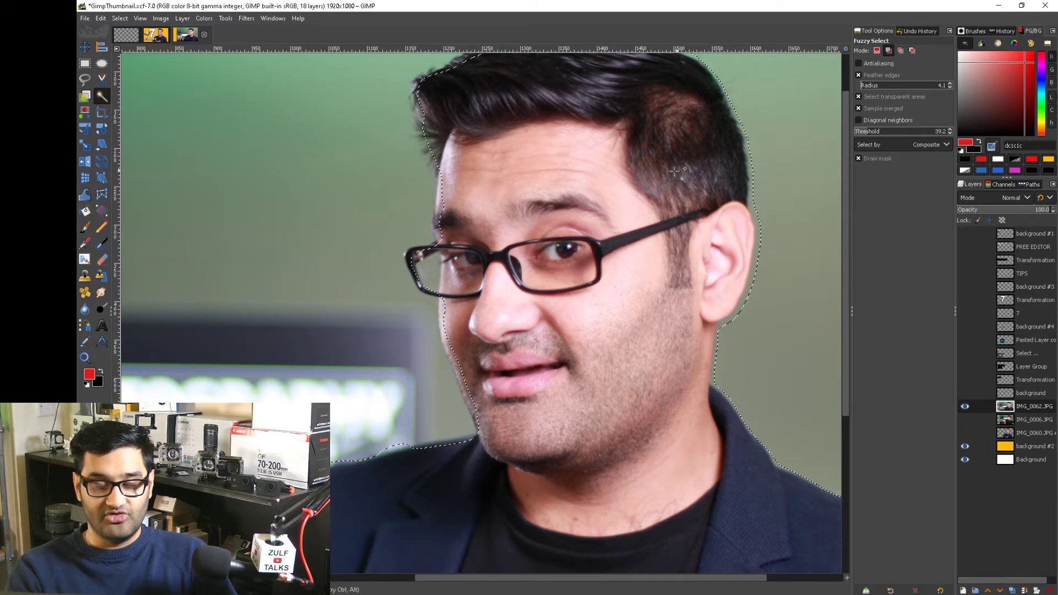
Invert the selection so it covers the background around the man instead of the man.
key("alt")
scroll(658, 182, "down", 3)
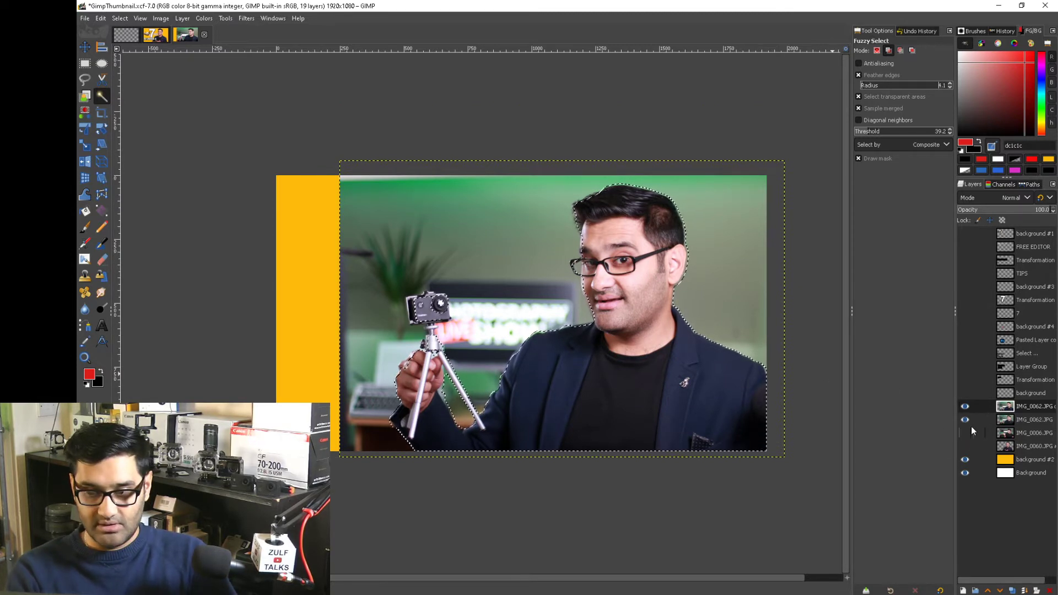
right_click(632, 277)
mouse_move(680, 318)
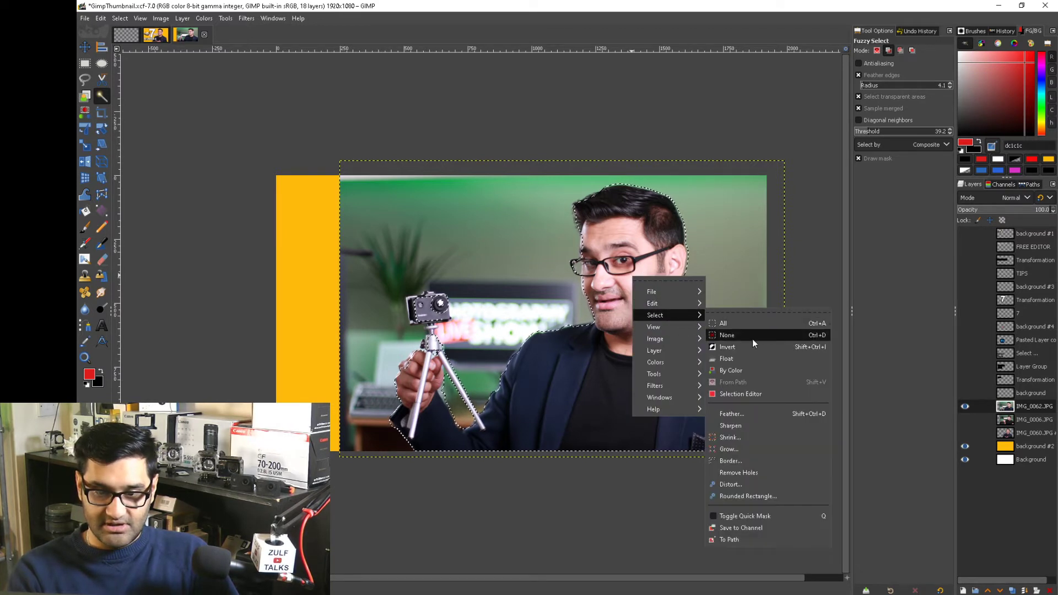
left_click(755, 346)
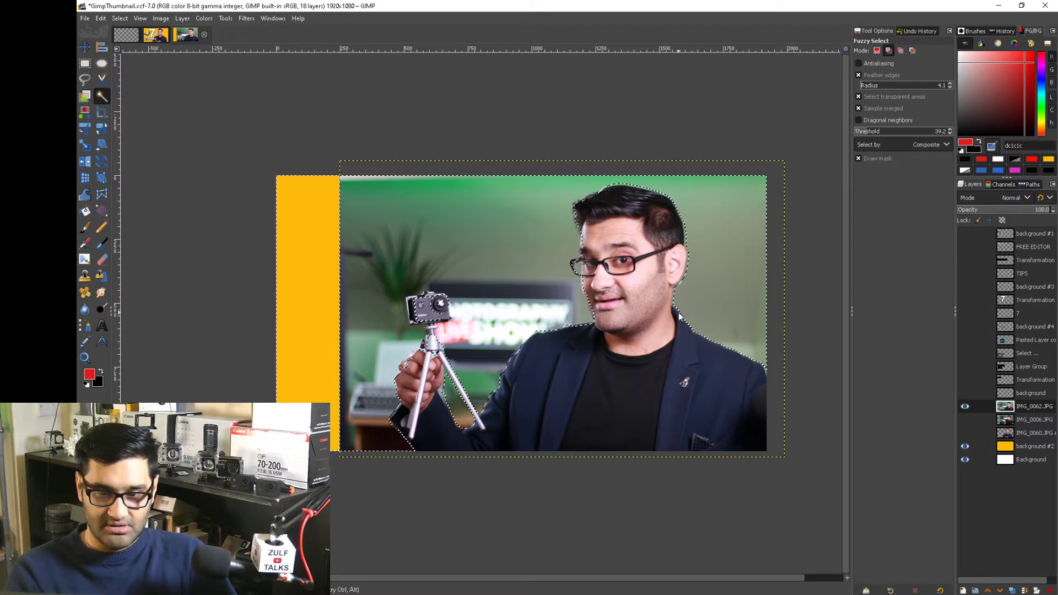
Clear the selected photo background on the IMG_0062 layer and deselect everything.
right_click(679, 313)
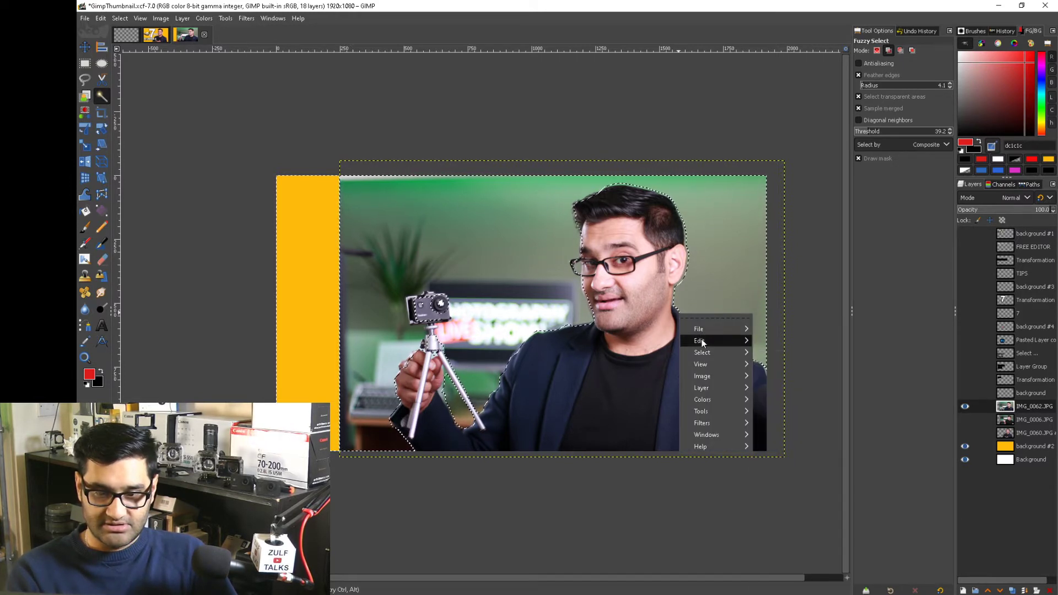
mouse_move(726, 342)
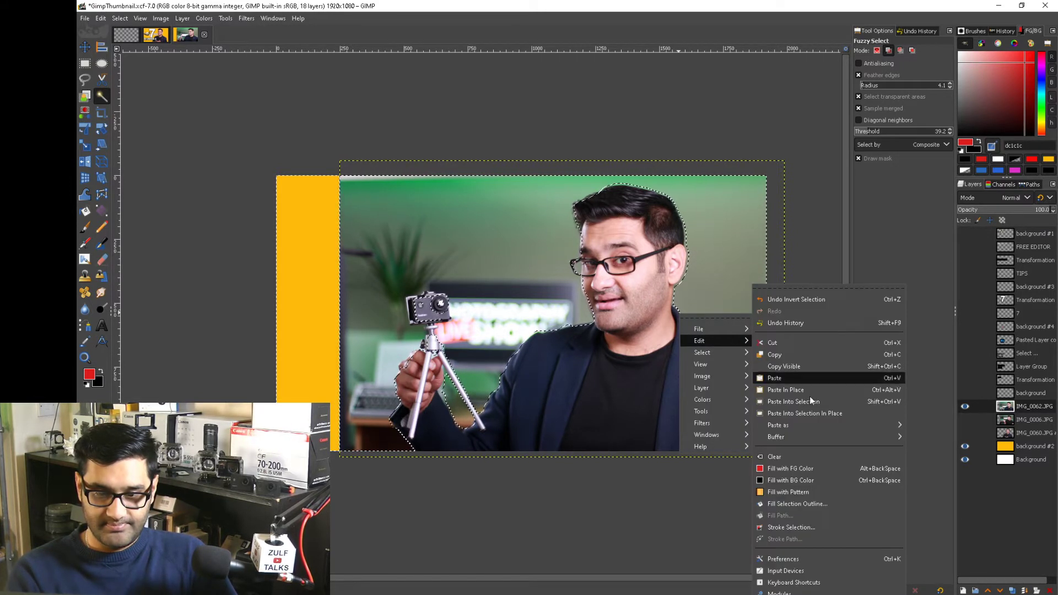
left_click(795, 457)
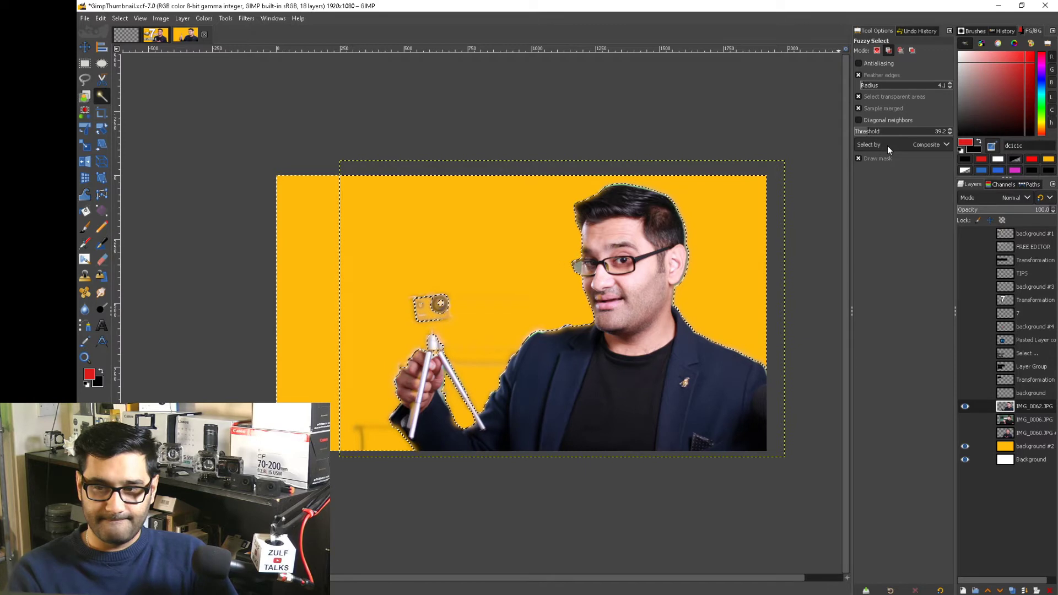
key("ctrl+shift+a")
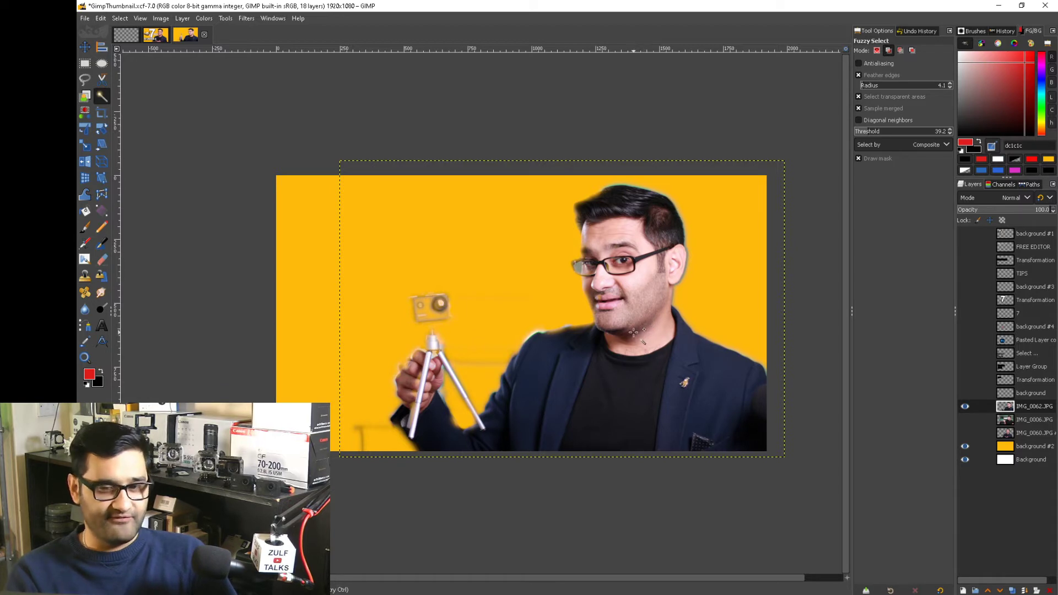
Inspect the cutout edges around the head, and undo the deselection and the background clearing.
scroll(634, 332, "up", 2)
scroll(637, 318, "up", 1)
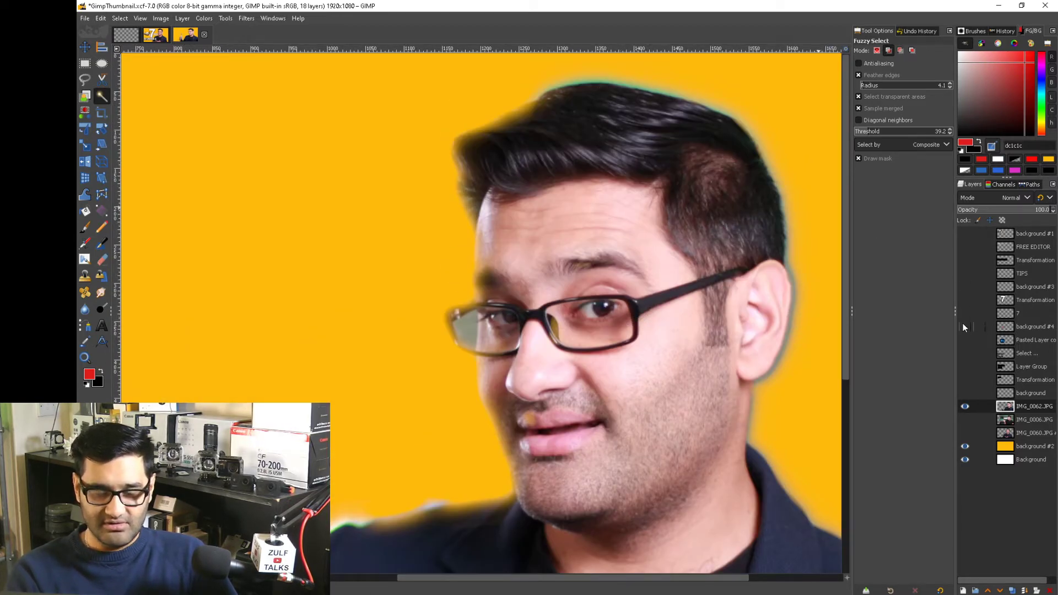
key("z")
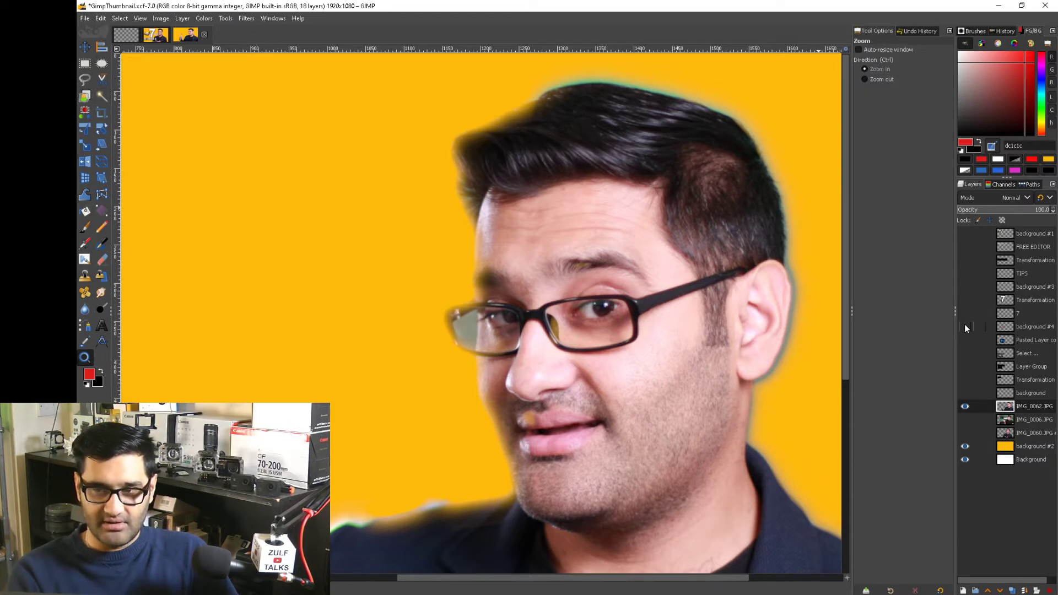
left_click(965, 326)
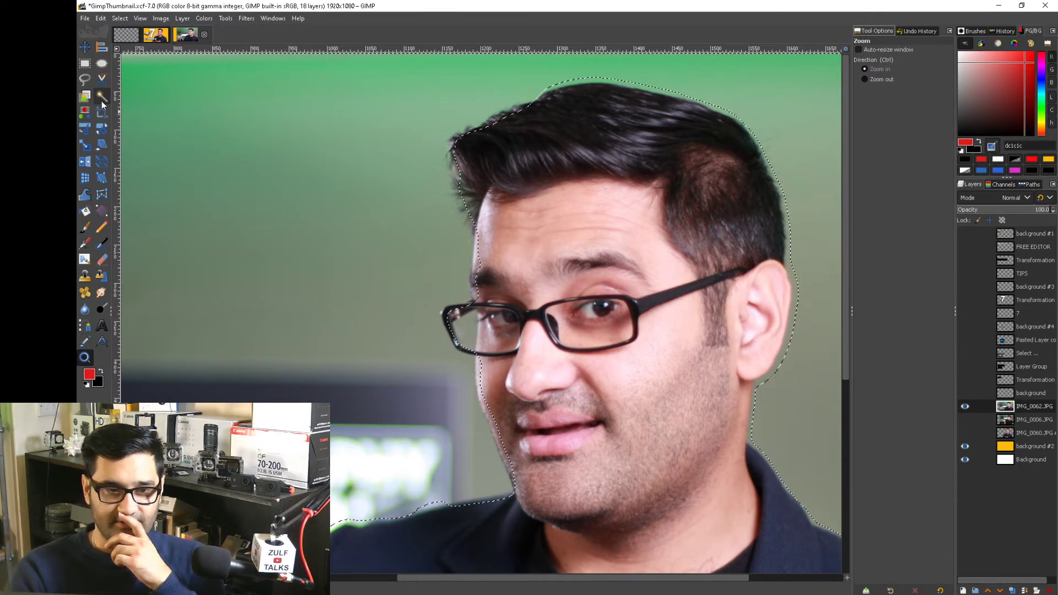
Return to the Fuzzy Select tool and set its feather radius to 24.7.
left_click(102, 96)
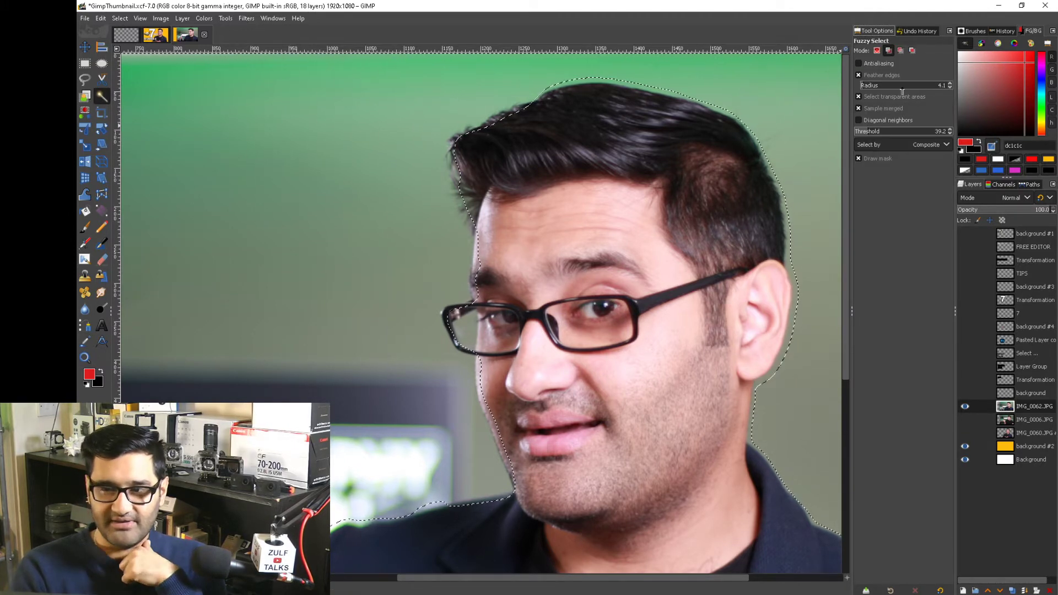
left_click(875, 86)
left_click_drag(875, 86, 881, 86)
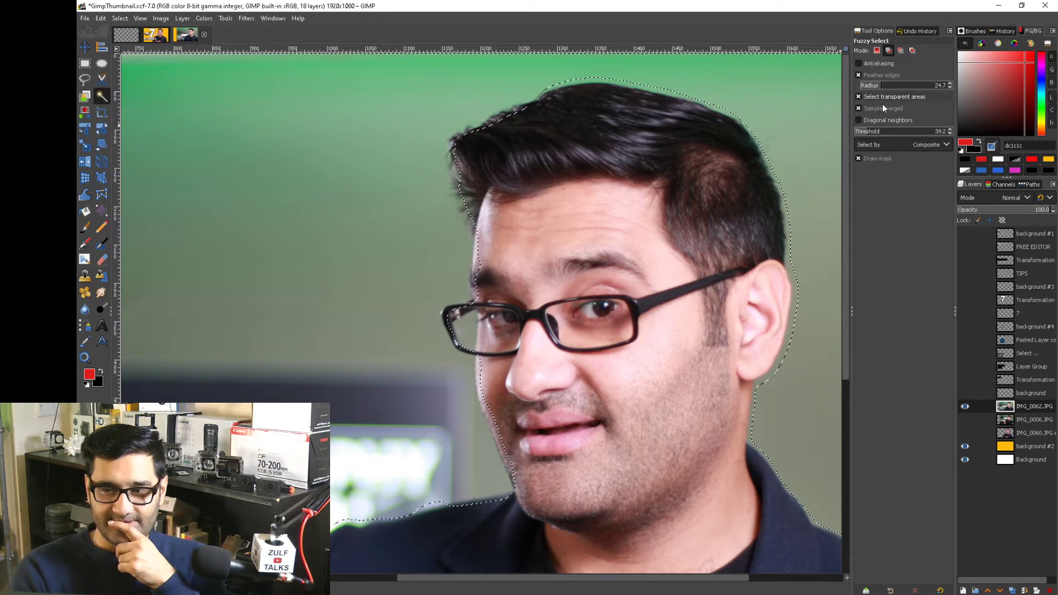
Shrink the background selection by 4 px.
right_click(683, 345)
mouse_move(710, 375)
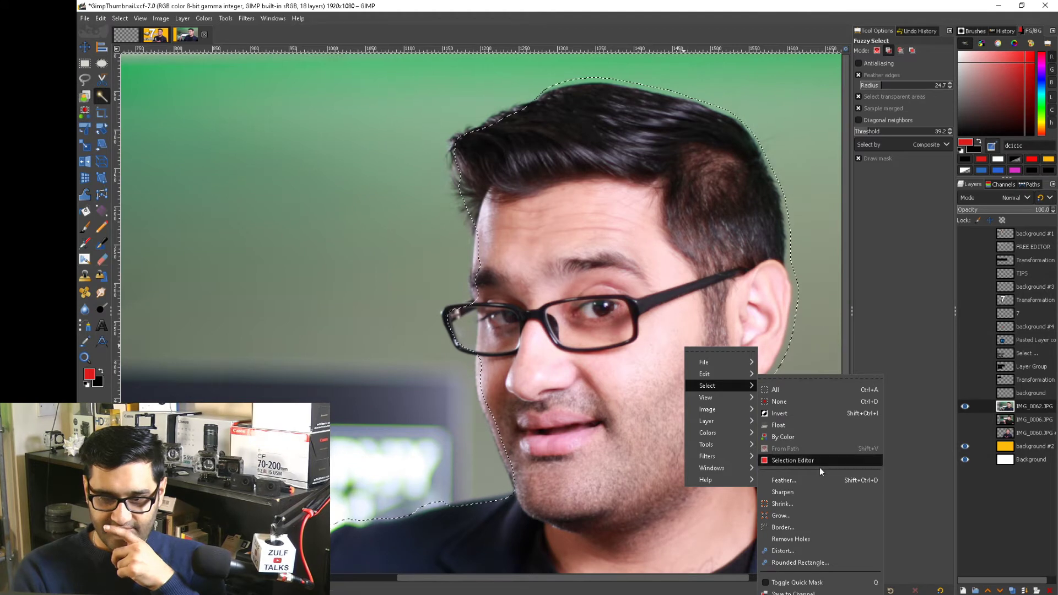
left_click(803, 504)
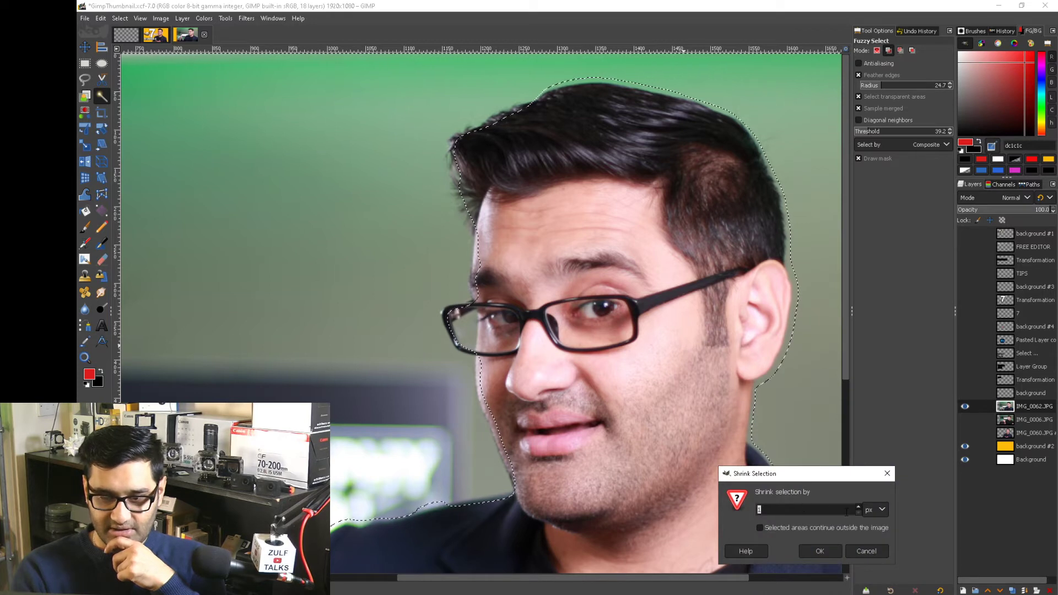
type("4")
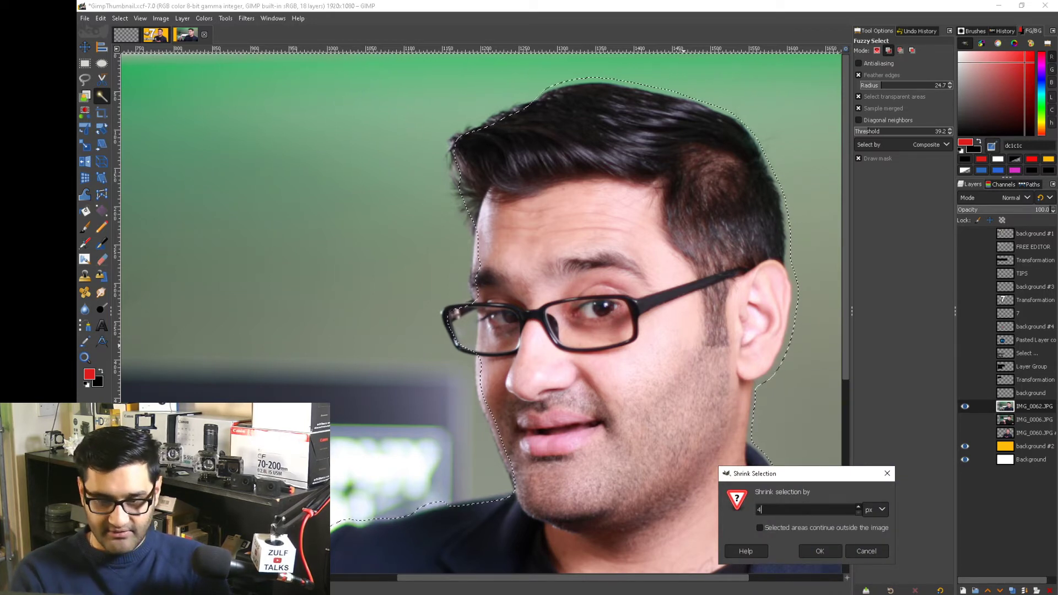
left_click(812, 552)
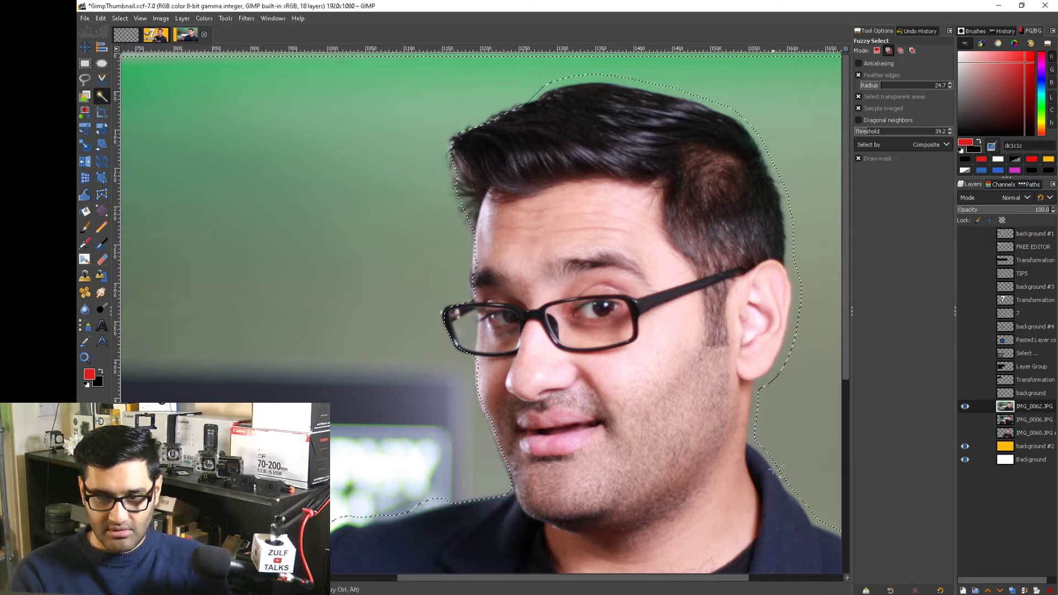
Try shrinking the background selection by 30 px with selected areas continuing outside the image, and undo it.
right_click(769, 439)
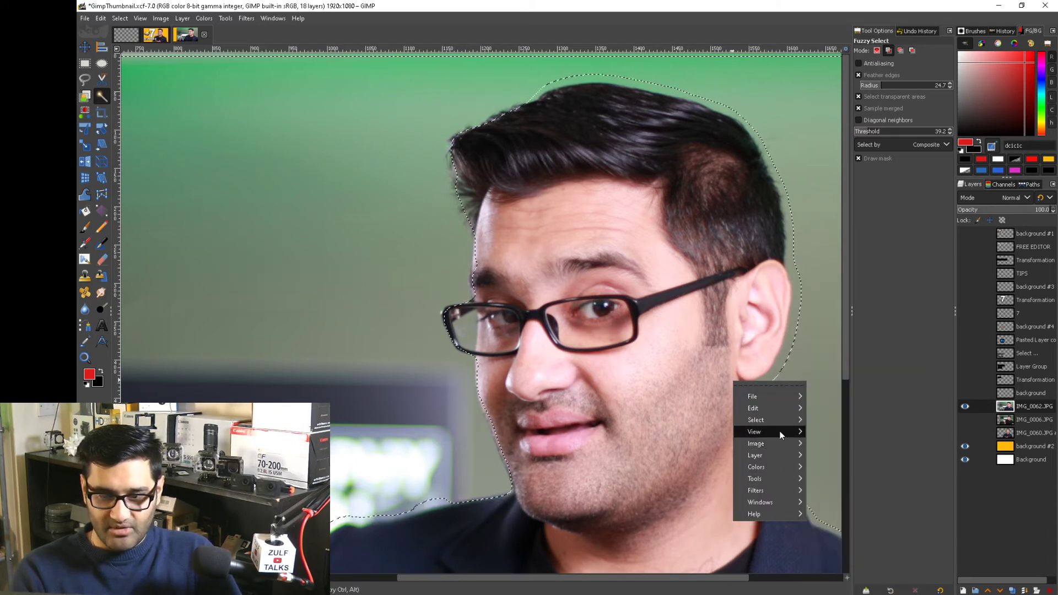
mouse_move(780, 433)
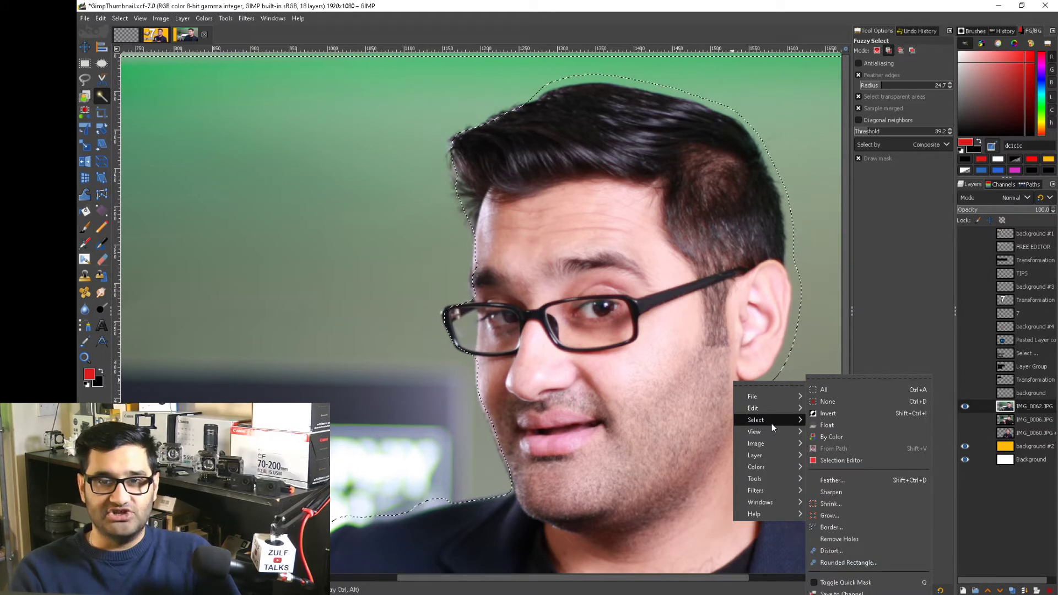
left_click(854, 504)
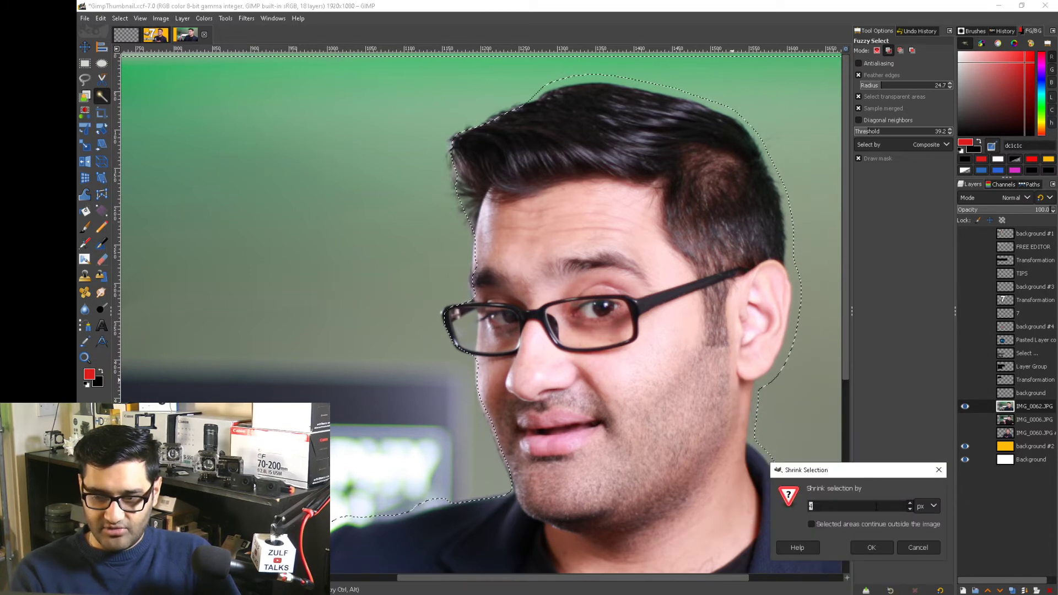
type("30")
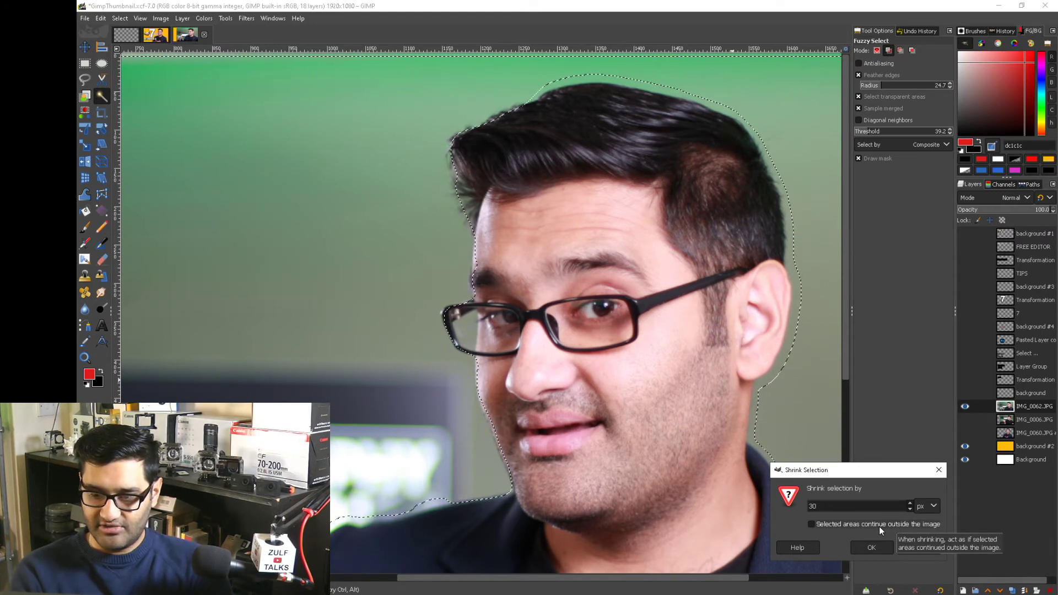
left_click(879, 527)
left_click(869, 546)
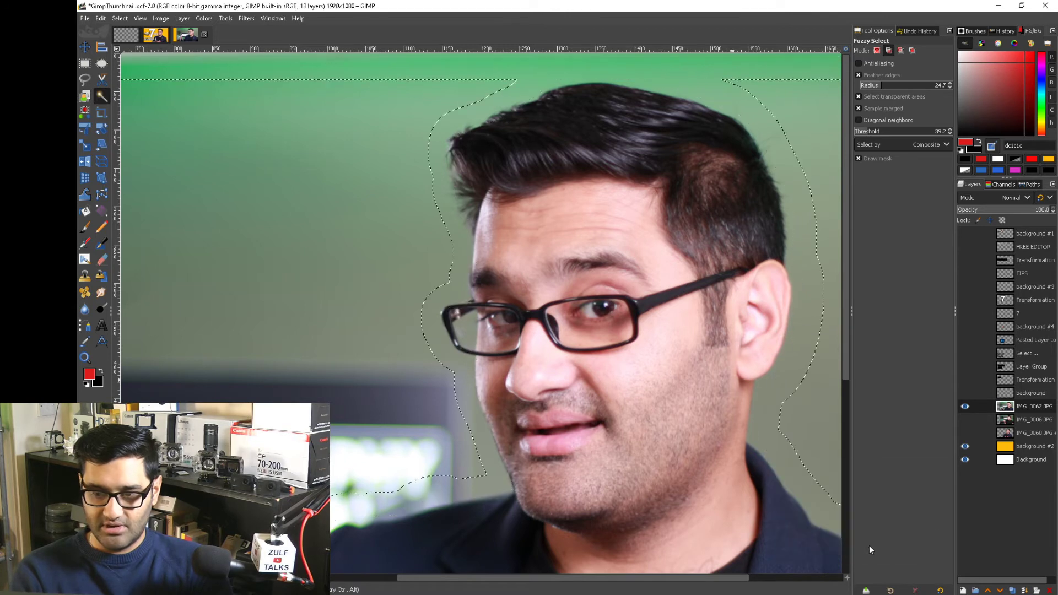
left_click(785, 381)
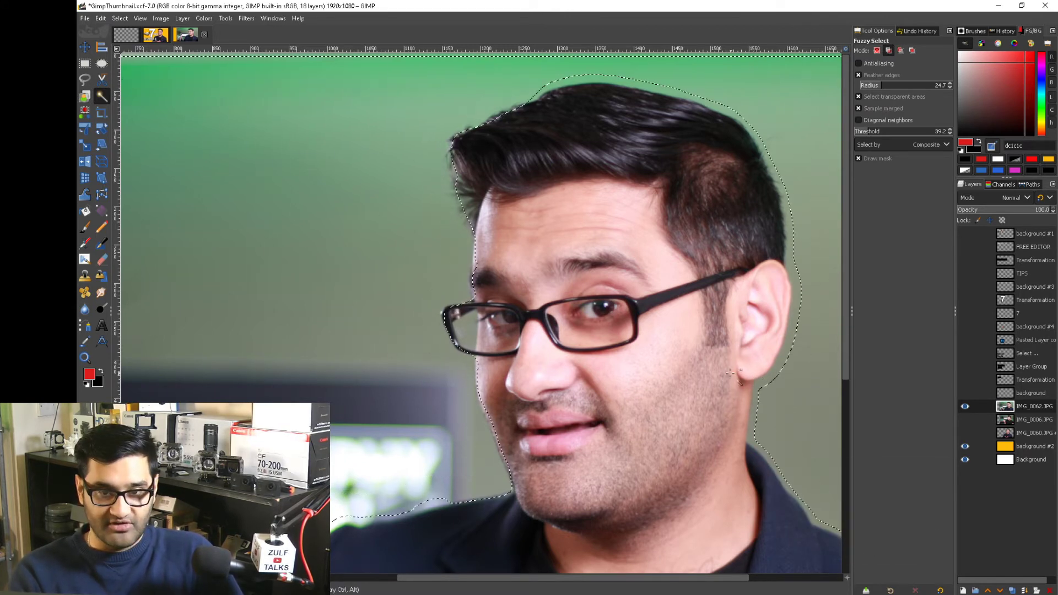
Invert the selection so it covers the man instead of the background.
right_click(751, 366)
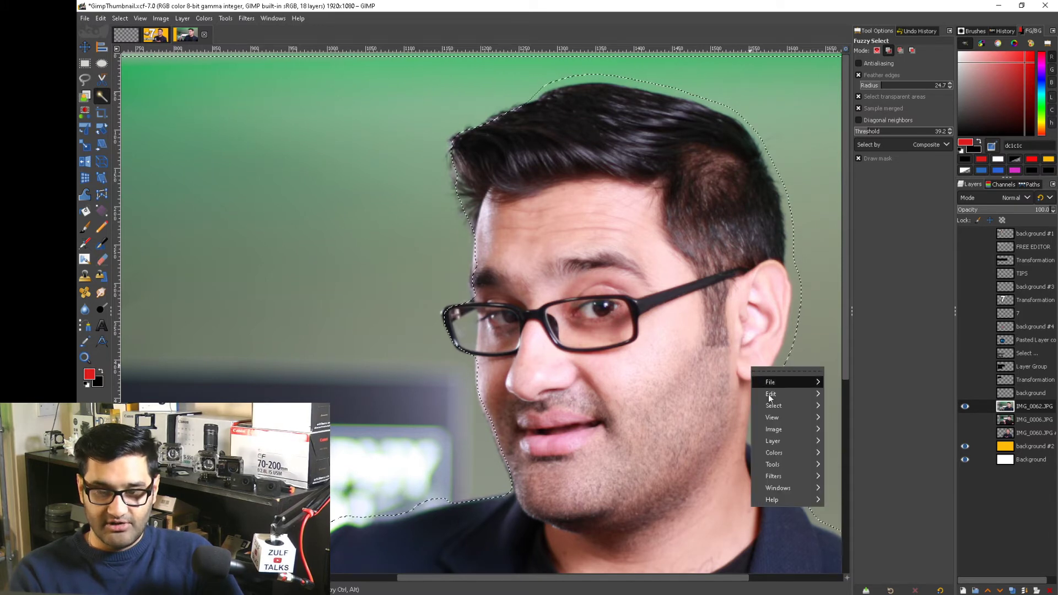
mouse_move(779, 406)
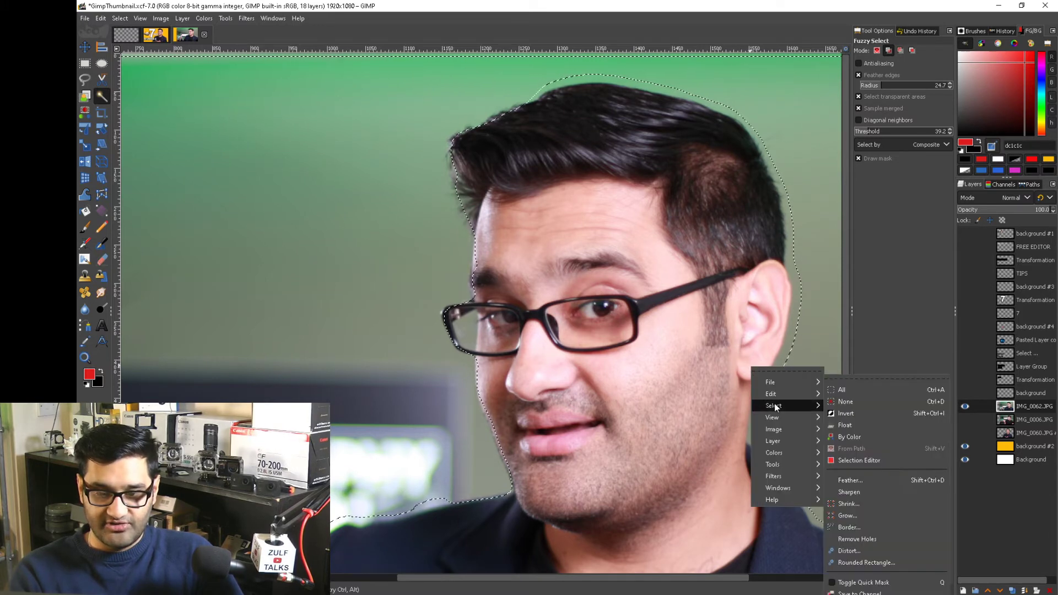
left_click(861, 415)
Shrink the selection around the man by 30 px, with selected areas continuing outside the image.
right_click(733, 317)
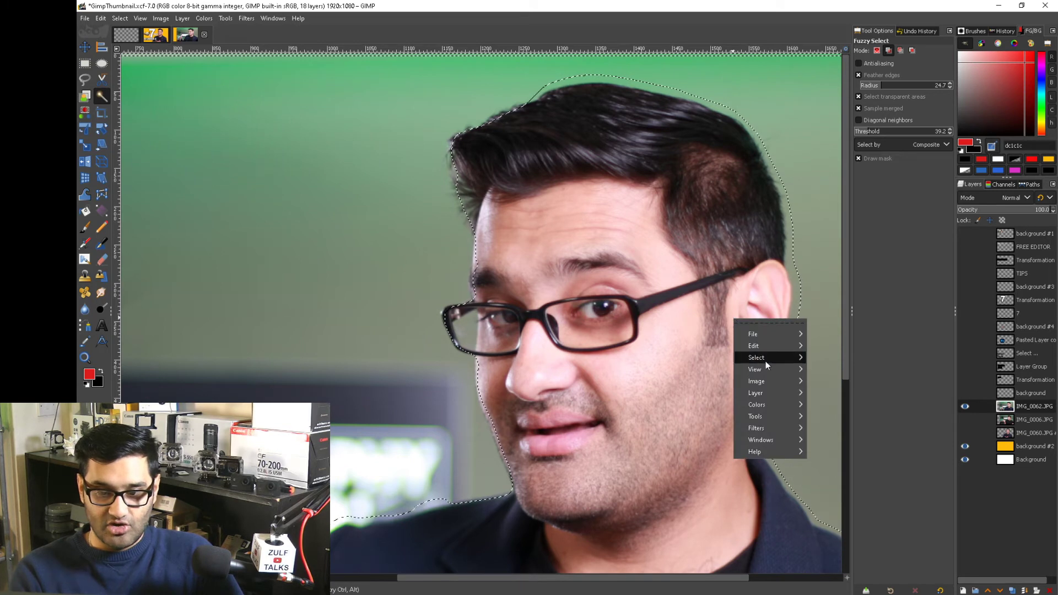
mouse_move(774, 356)
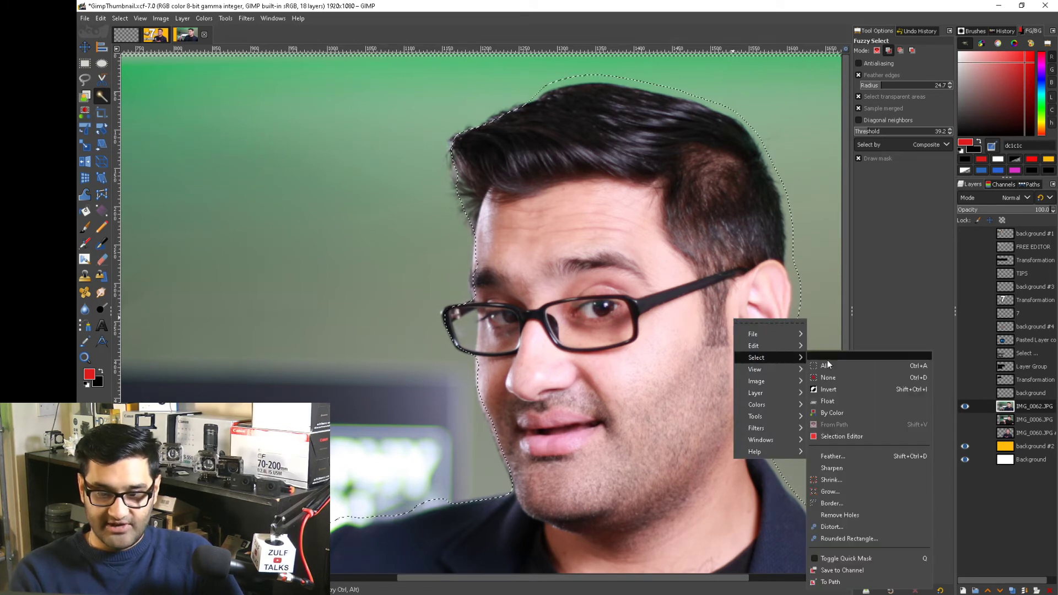
left_click(858, 479)
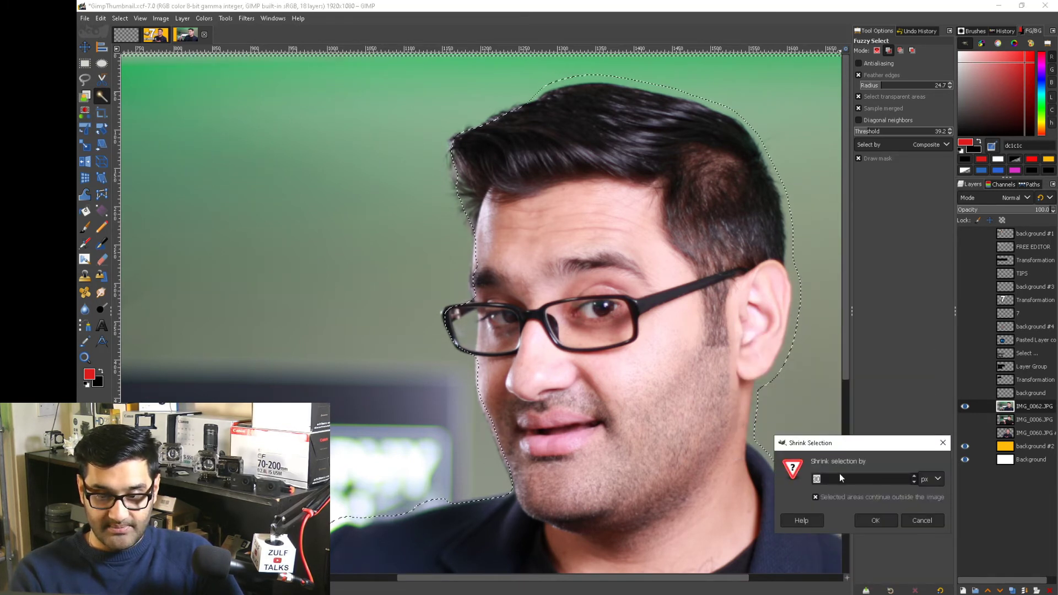
left_click(876, 520)
Undo the 30 px shrink and shrink the selection around the man by 15 px, with selected areas continuing outside the image.
key("ctrl+z")
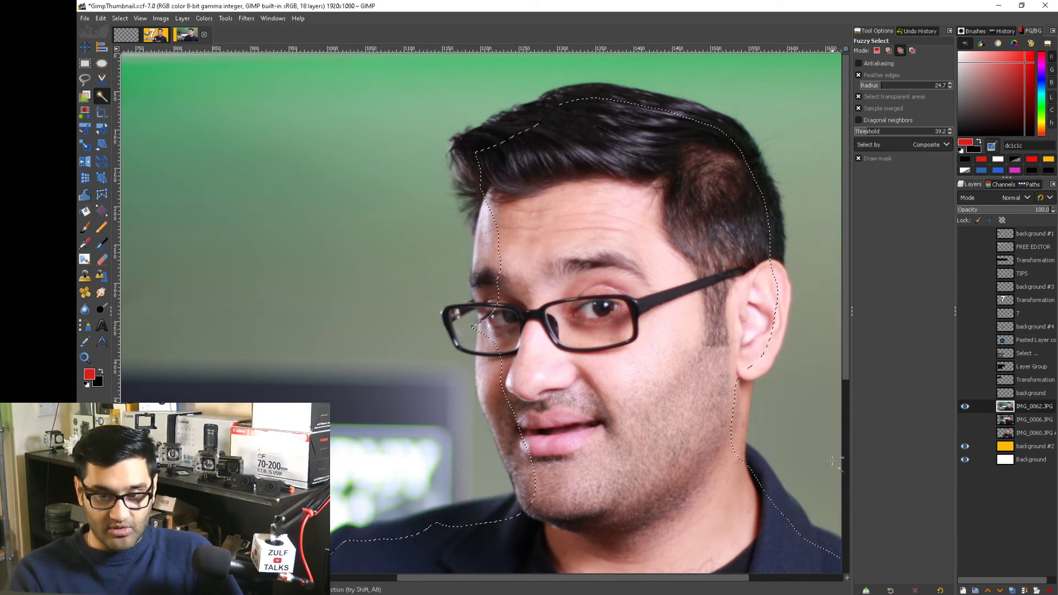
key("ctrl+i")
right_click(739, 378)
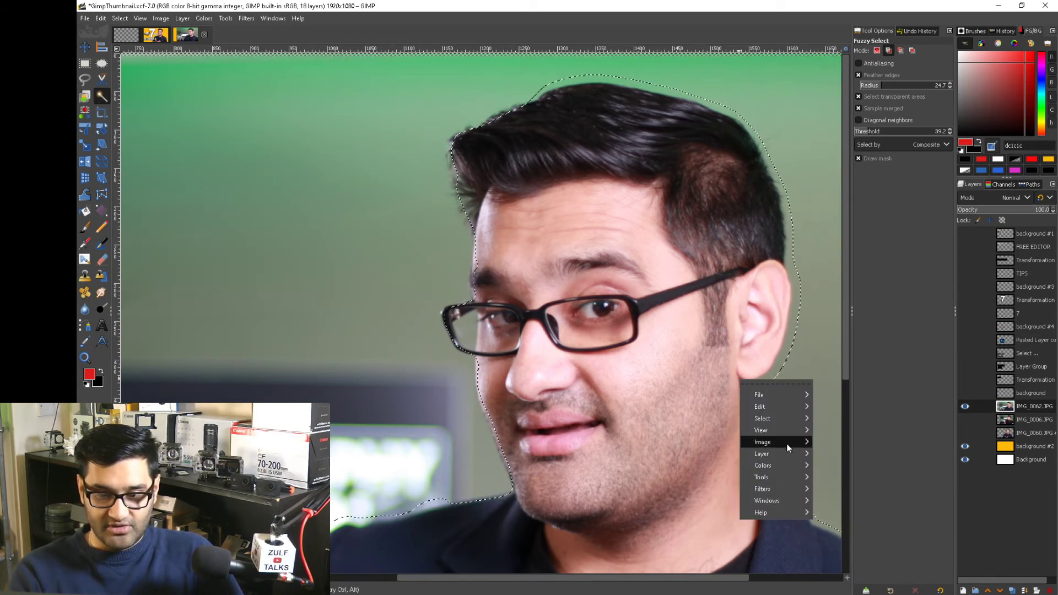
mouse_move(792, 419)
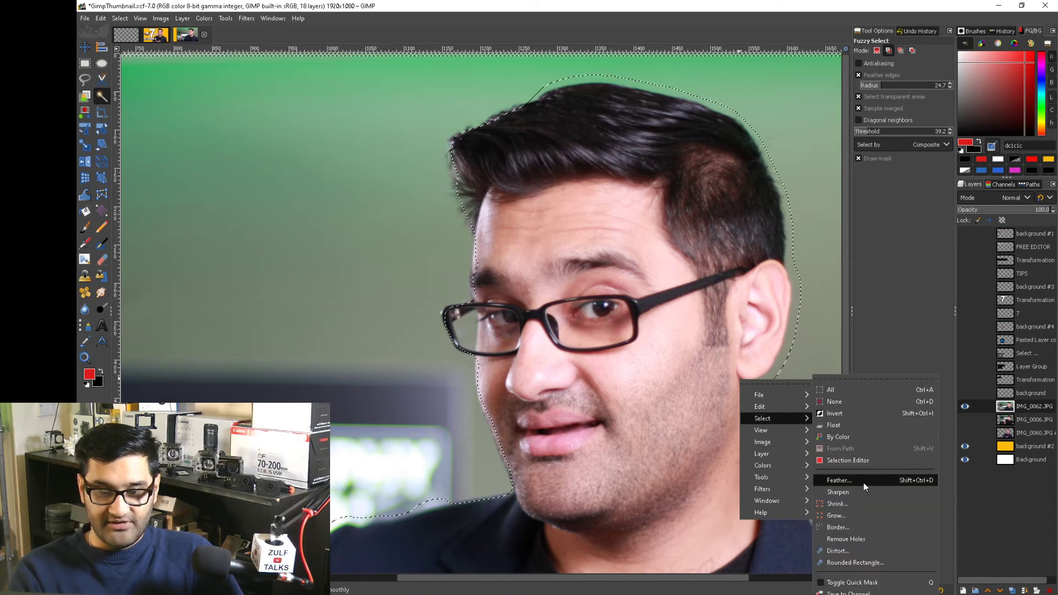
left_click(864, 503)
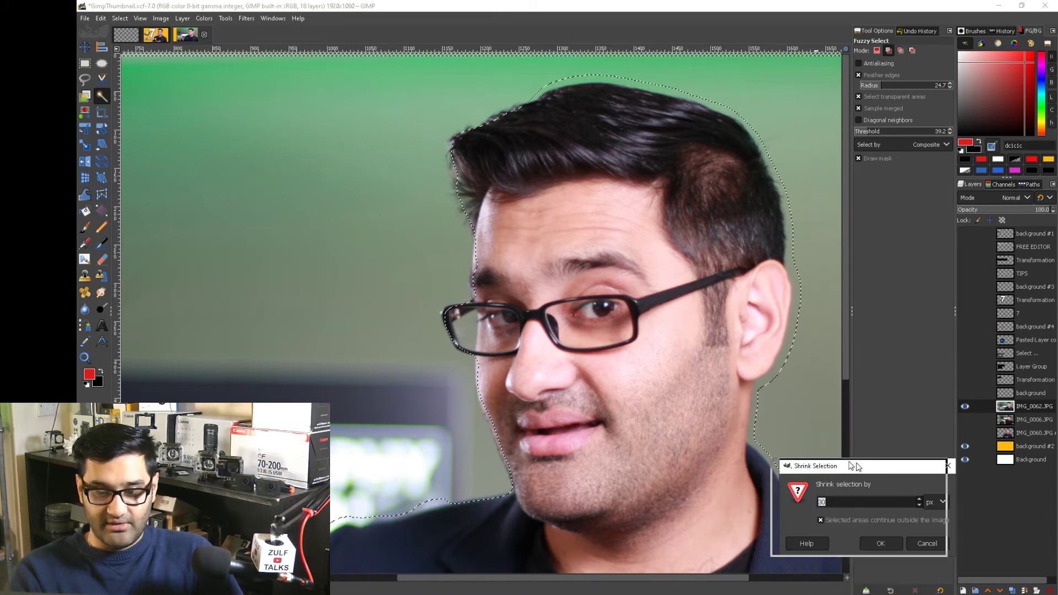
left_click_drag(837, 473, 421, 309)
type("15")
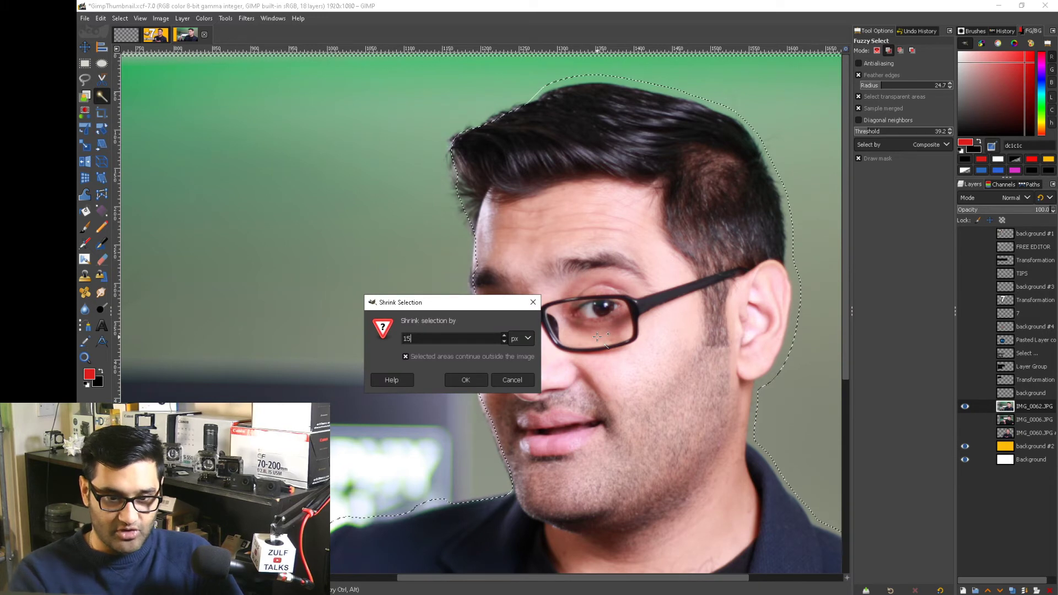
left_click(461, 383)
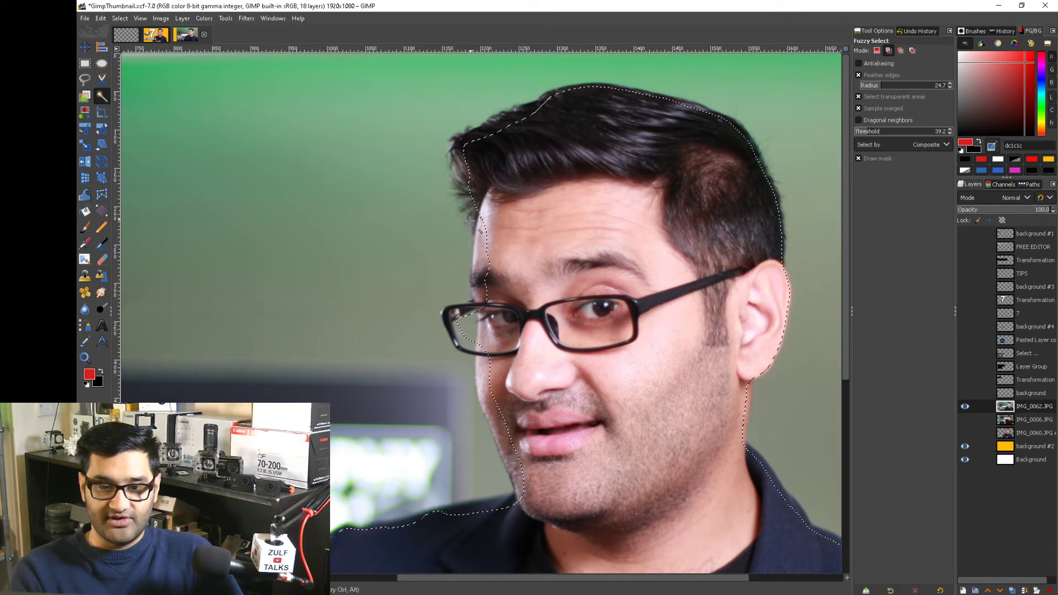
Add the missed strips along the forehead, cheek and jaw on the glasses-lens side to the selection with Fuzzy Select.
key("ctrl+shift+a")
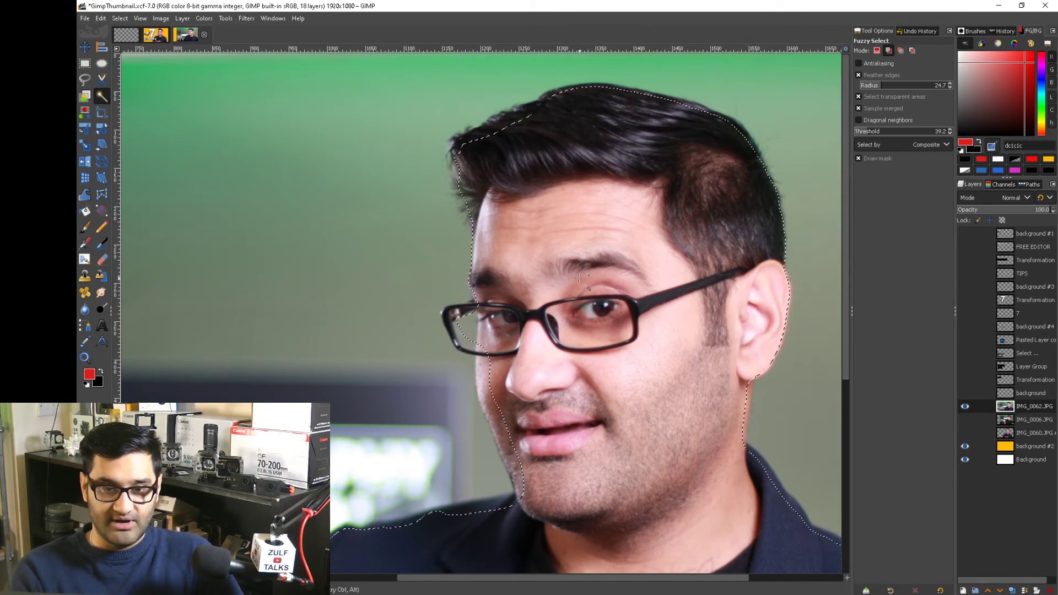
left_click(508, 381)
left_click_drag(508, 380, 506, 441)
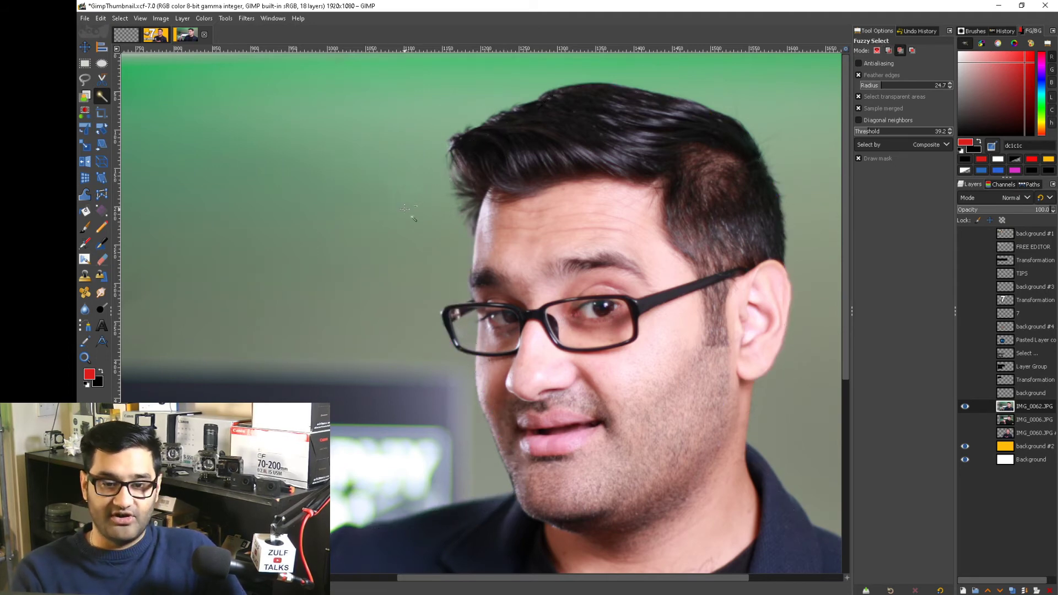
key("ctrl+z")
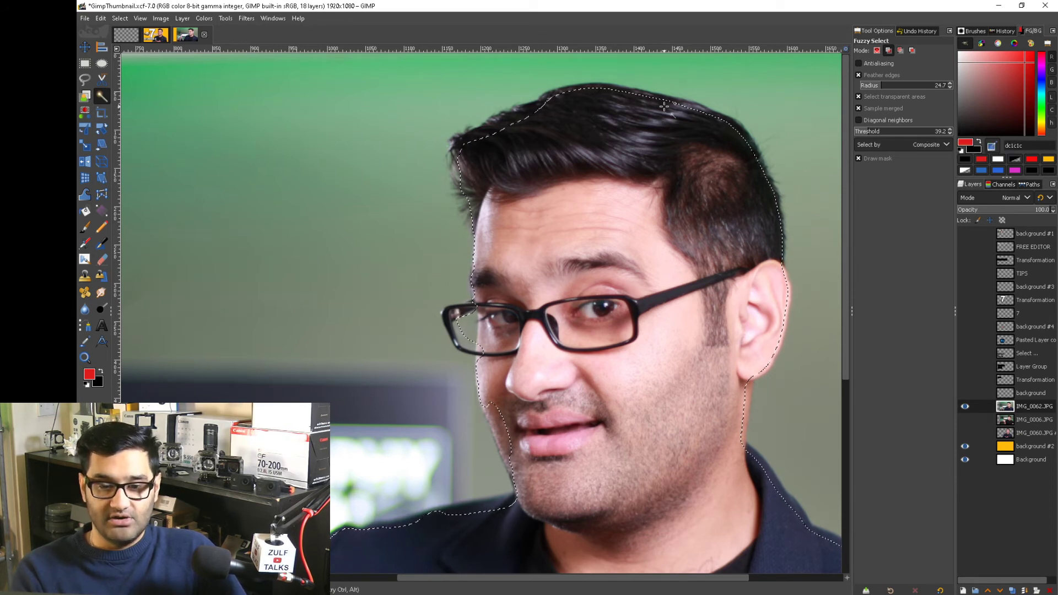
left_click_drag(506, 431, 498, 410)
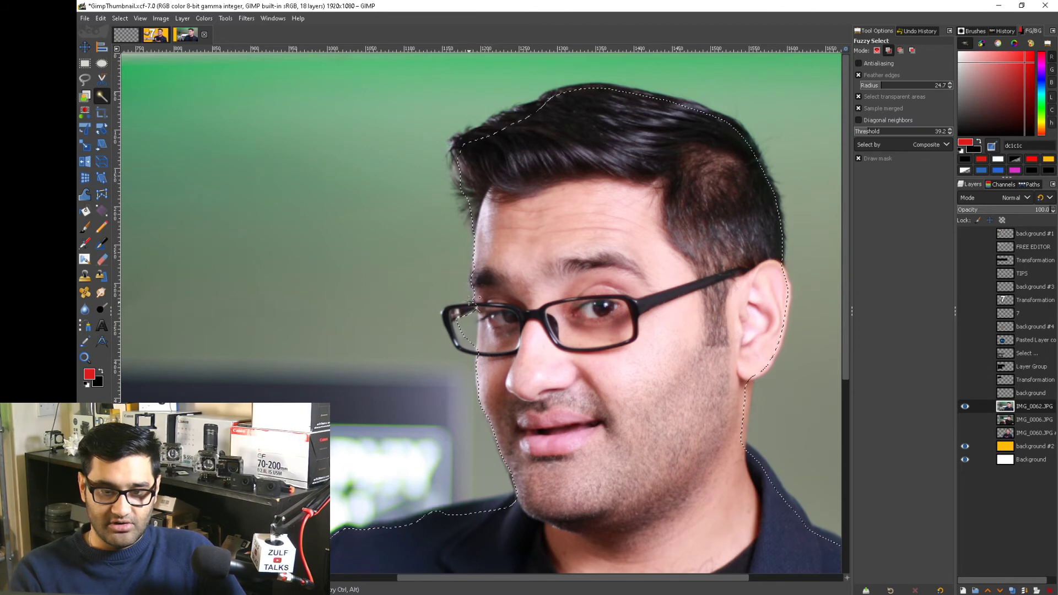
Add the missed area inside the outer glasses lens to the man's selection with Fuzzy Select.
scroll(739, 364, "down", 6)
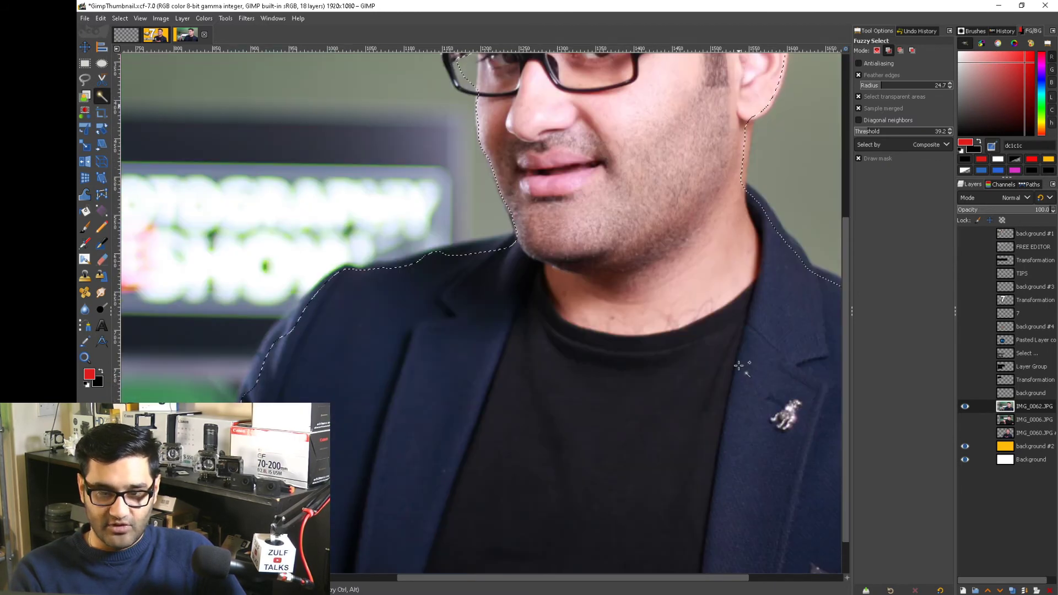
scroll(695, 355, "down", 1, "ctrl")
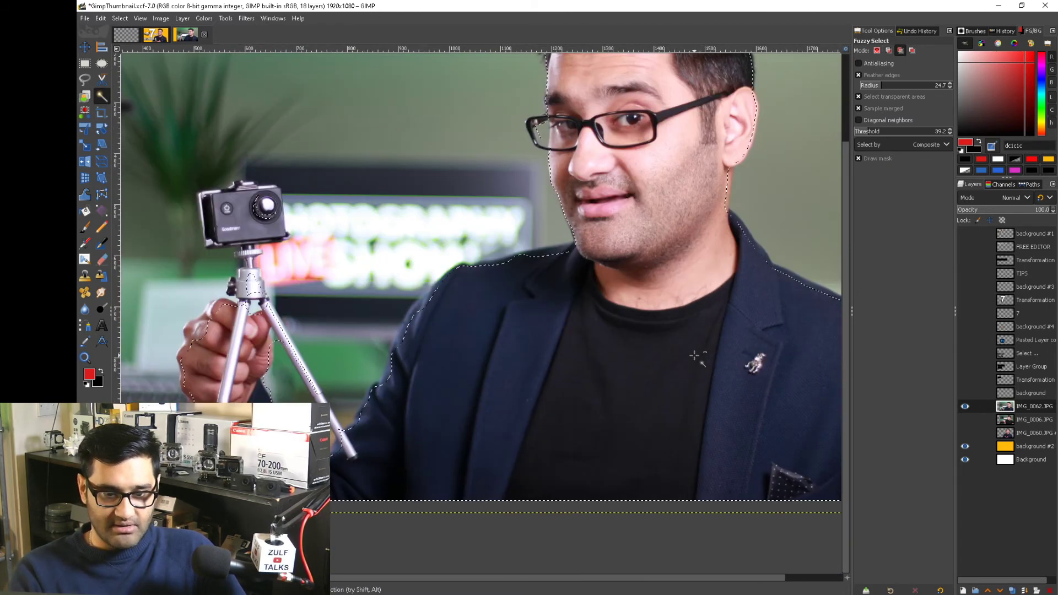
scroll(694, 355, "down", 2, "ctrl")
scroll(694, 356, "up", 1, "ctrl")
key("shift")
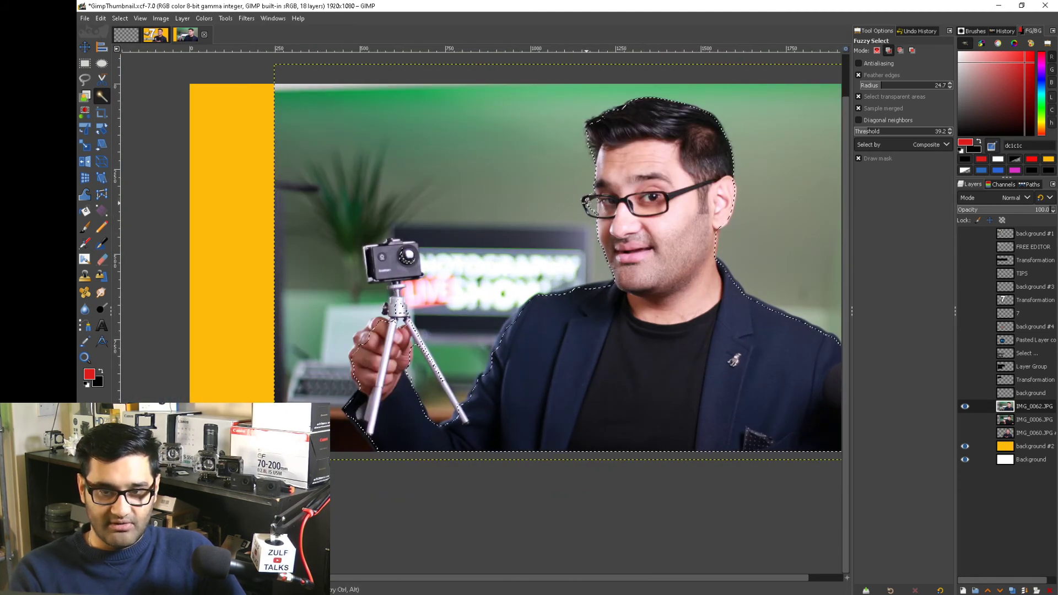
left_click_drag(587, 204, 592, 210)
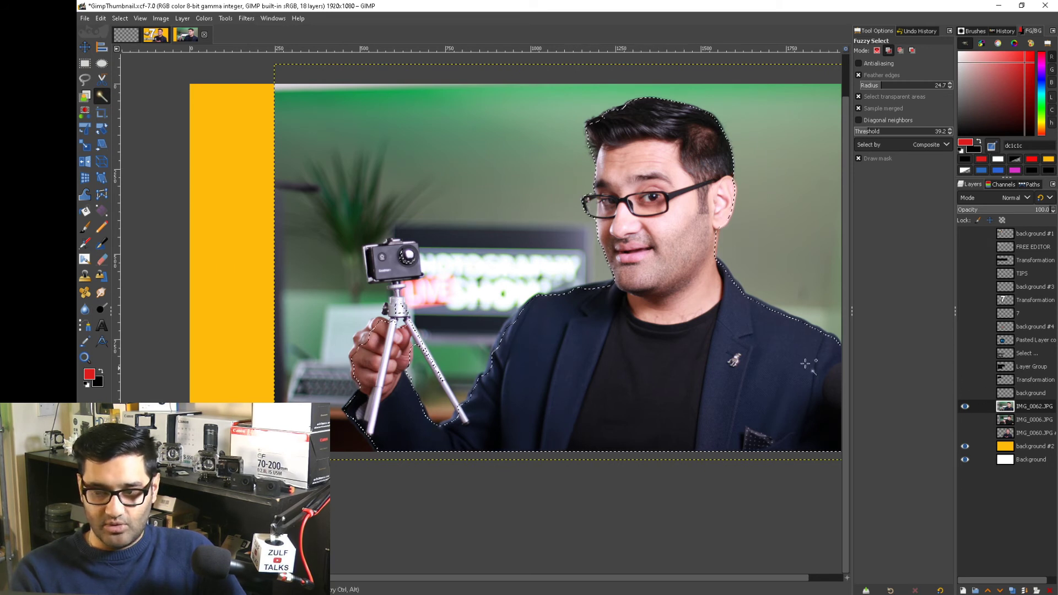
Cut the selected man out of the photo and hide the IMG_0062.JPG layer.
right_click(732, 337)
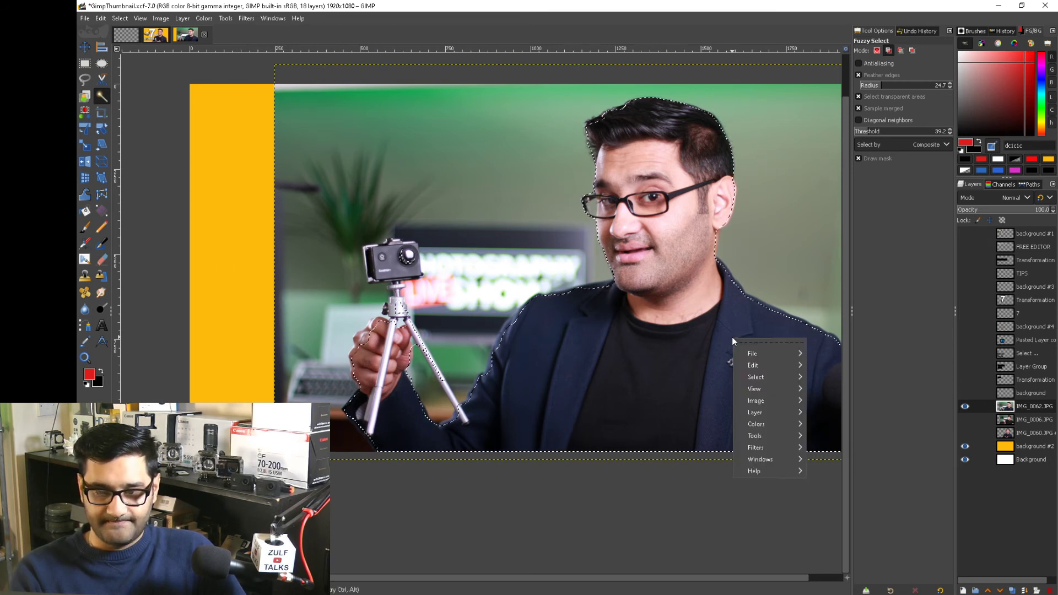
mouse_move(752, 364)
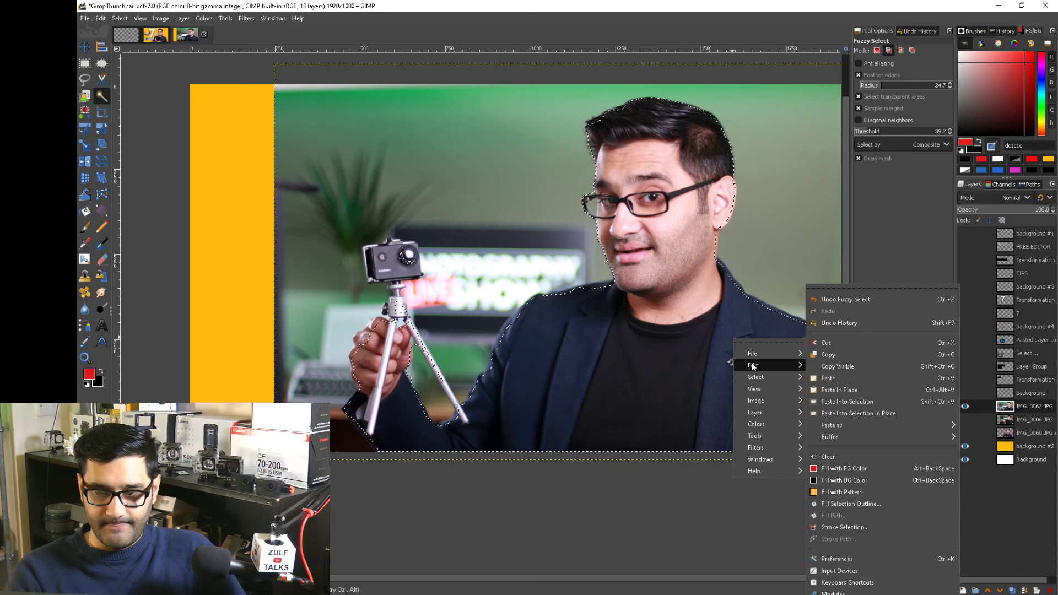
left_click(837, 345)
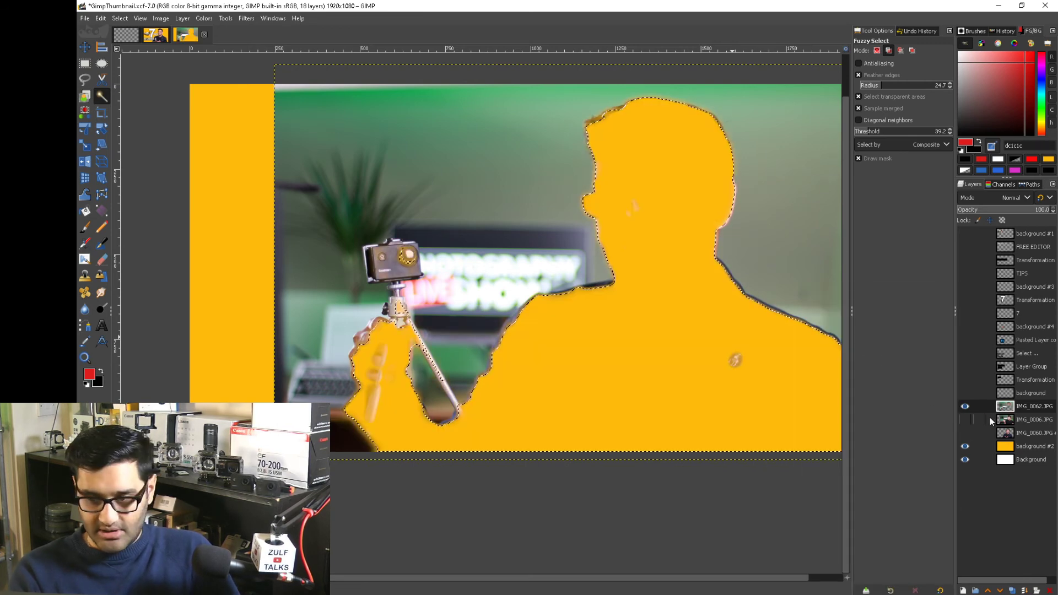
left_click(962, 407)
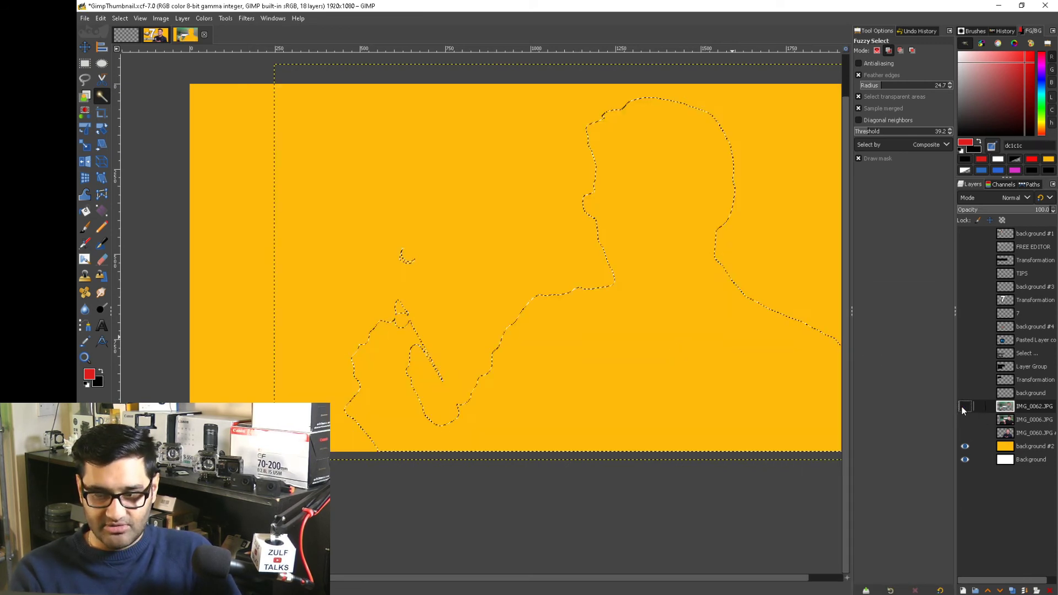
Paste the man above the yellow background #2 layer and convert the floating selection into a new layer.
left_click(1007, 450)
key("ctrl+v")
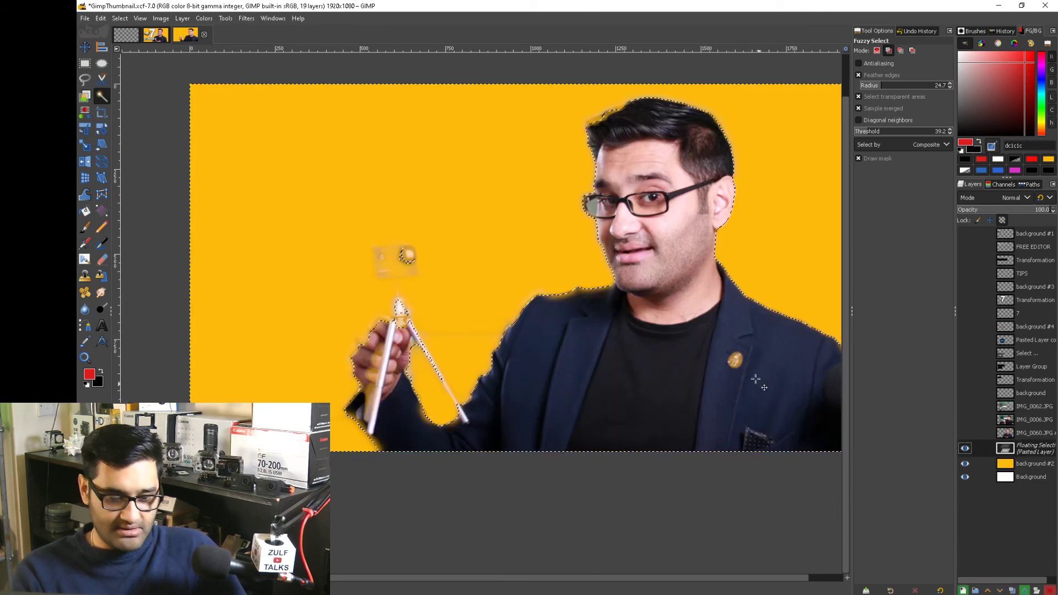
scroll(700, 346, "down", 1)
scroll(701, 346, "down", 1)
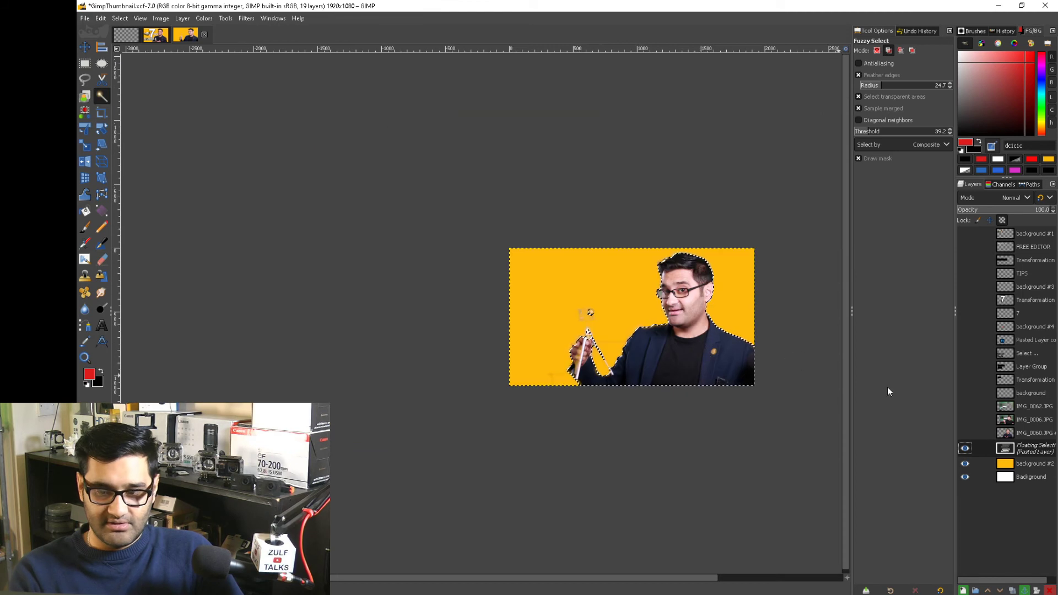
left_click(961, 589)
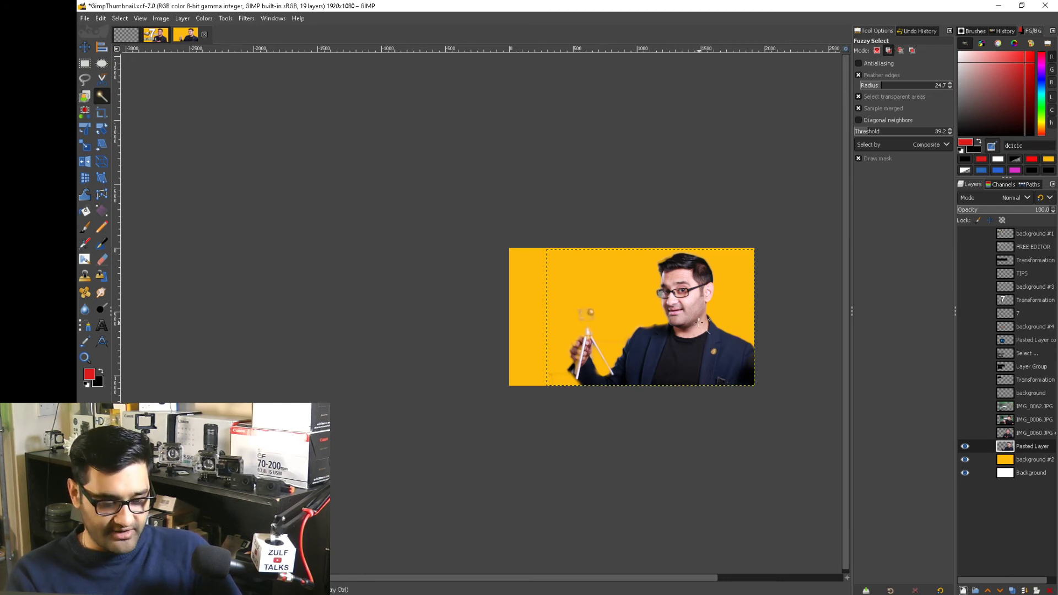
Examine the cutout's edges around the hair, glasses and jacket against the yellow background, using the Move tool to shift it.
scroll(699, 323, "up", 1)
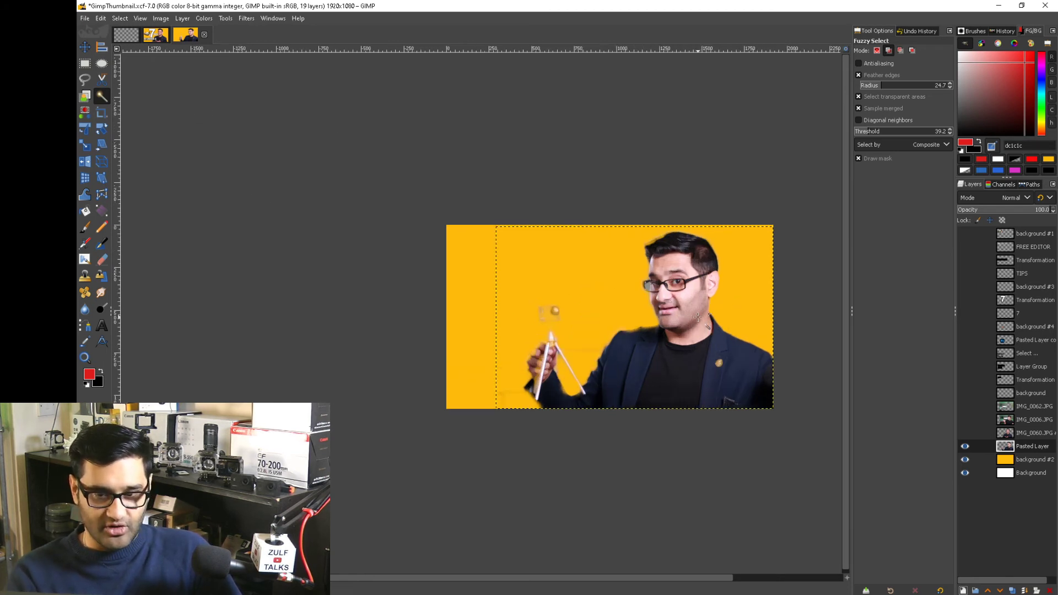
left_click(85, 48)
scroll(717, 325, "up", 3)
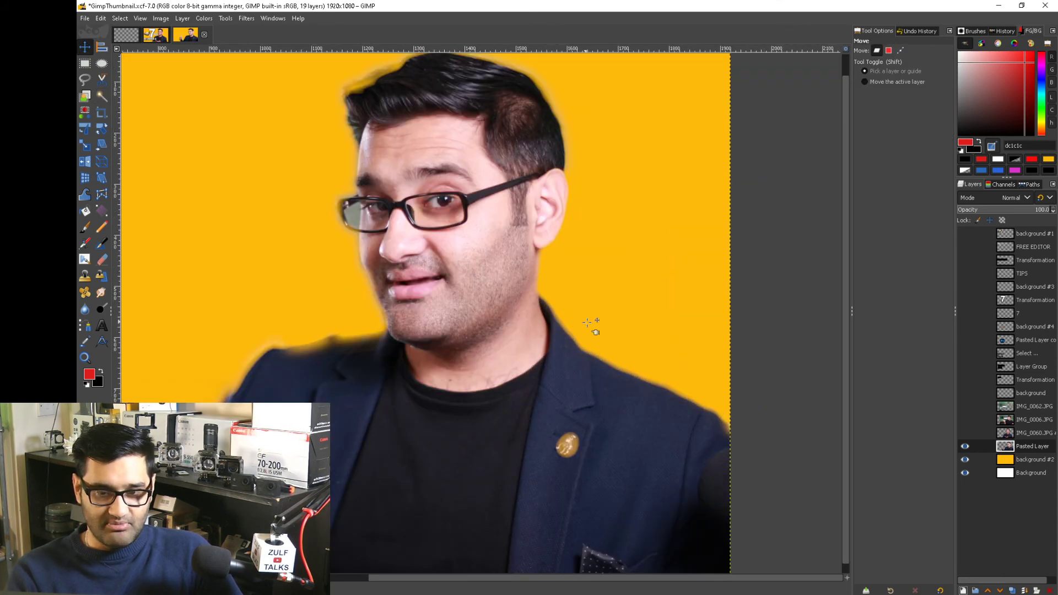
scroll(588, 323, "up", 3)
scroll(634, 413, "down", 5)
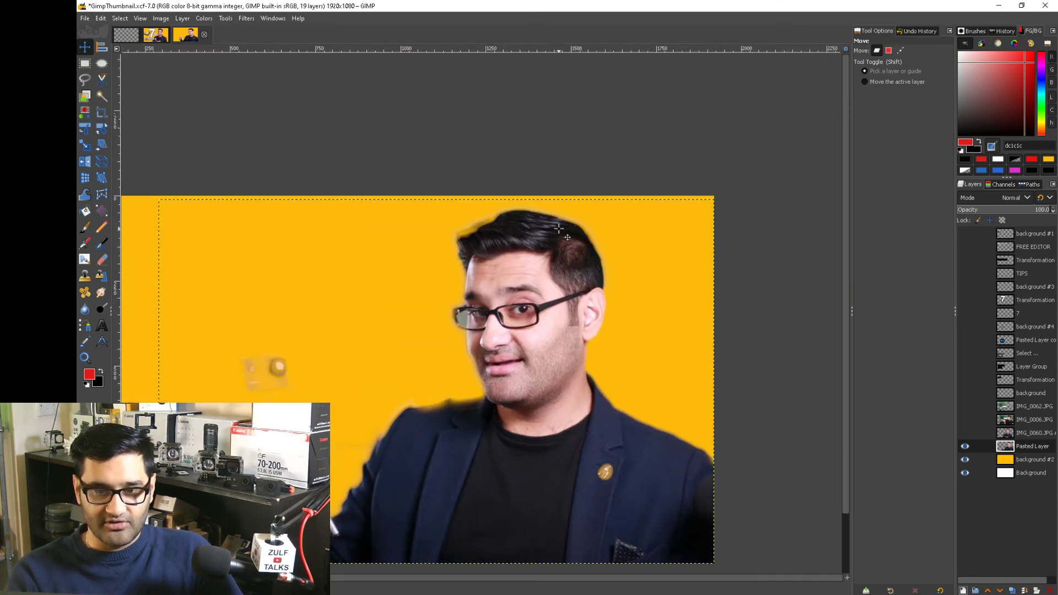
scroll(585, 274, "up", 3)
left_click_drag(542, 181, 468, 156)
scroll(577, 455, "down", 5)
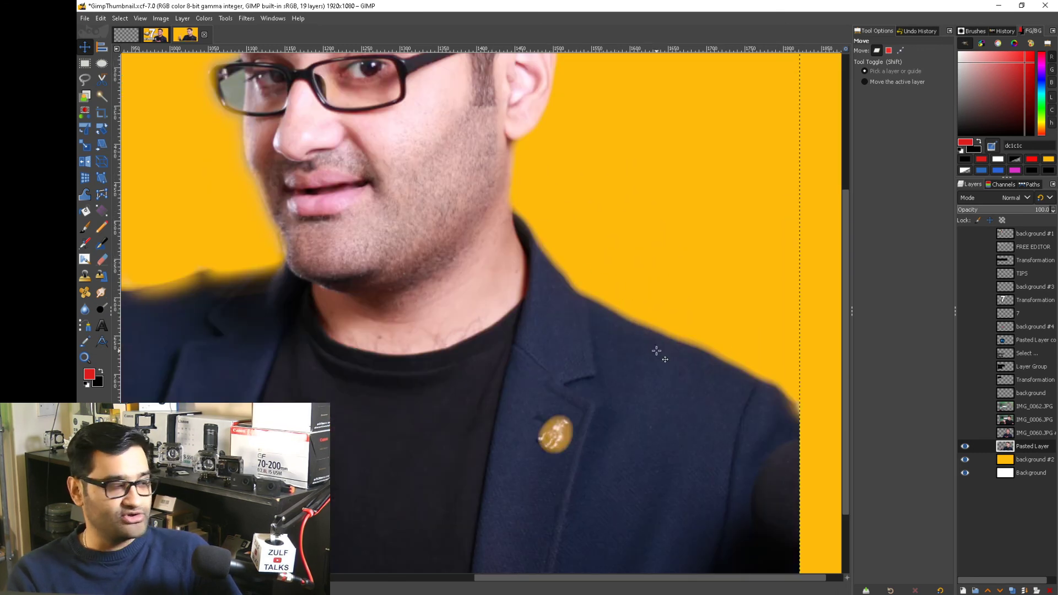
Shift the yellow background slightly and move the man's cutout so it sits against the canvas's right edge.
left_click_drag(480, 179, 791, 367)
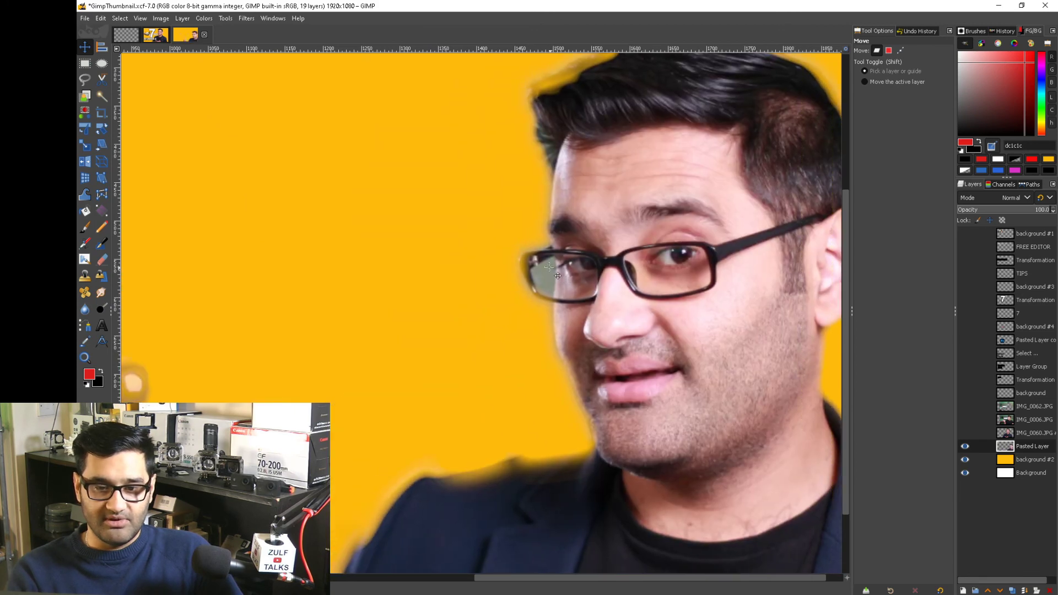
scroll(496, 418, "down", 2)
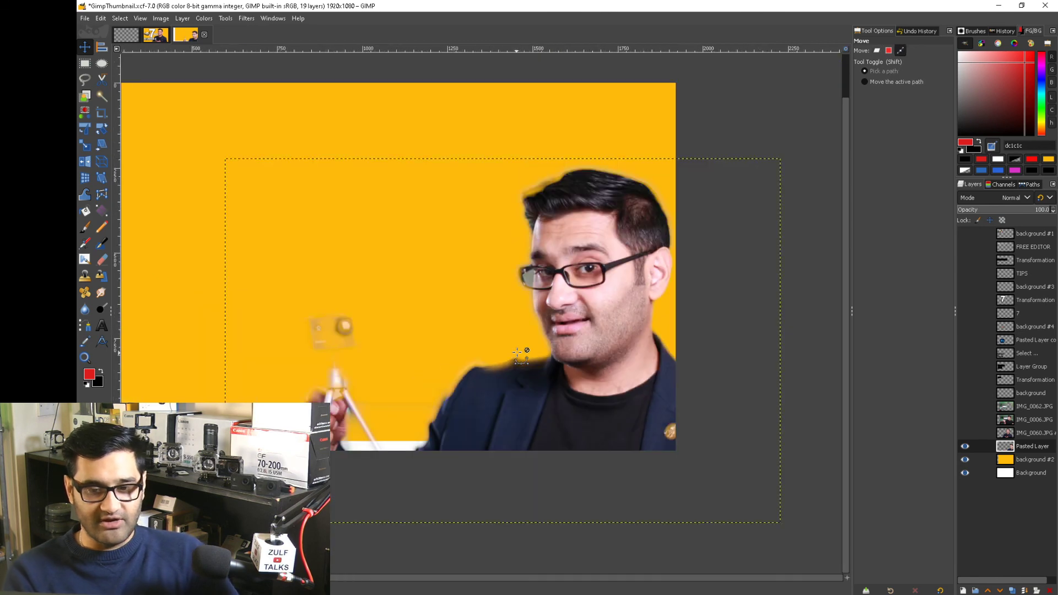
scroll(532, 355, "down", 3, "ctrl")
left_click_drag(526, 349, 505, 360)
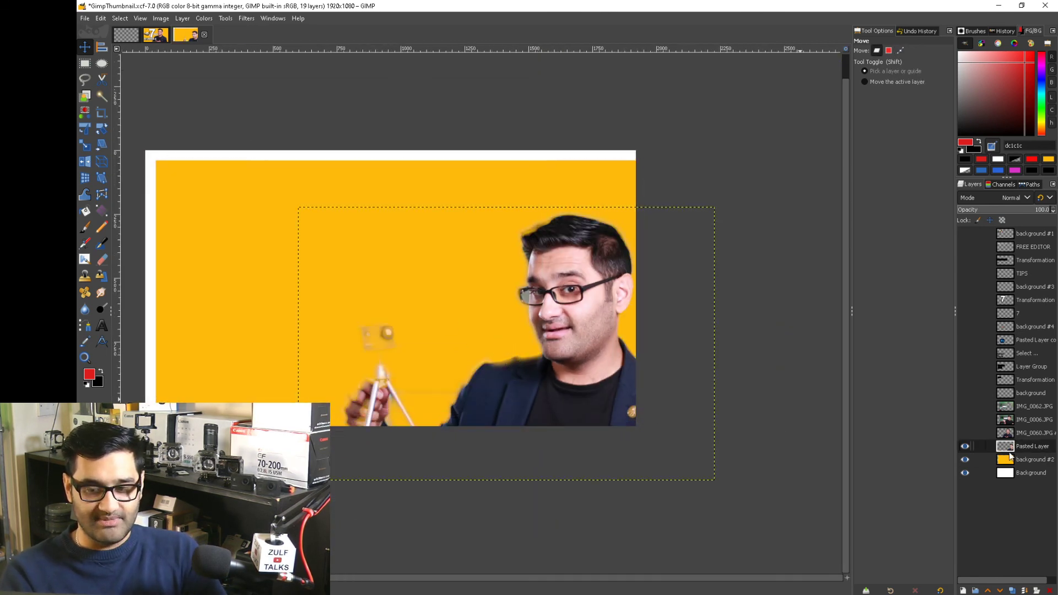
left_click_drag(598, 339, 506, 273)
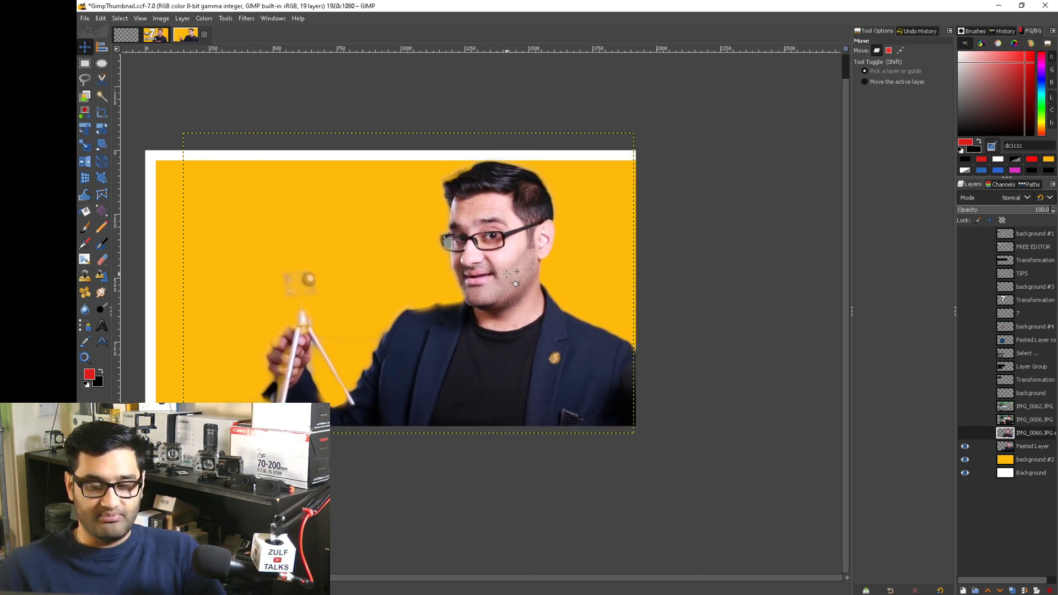